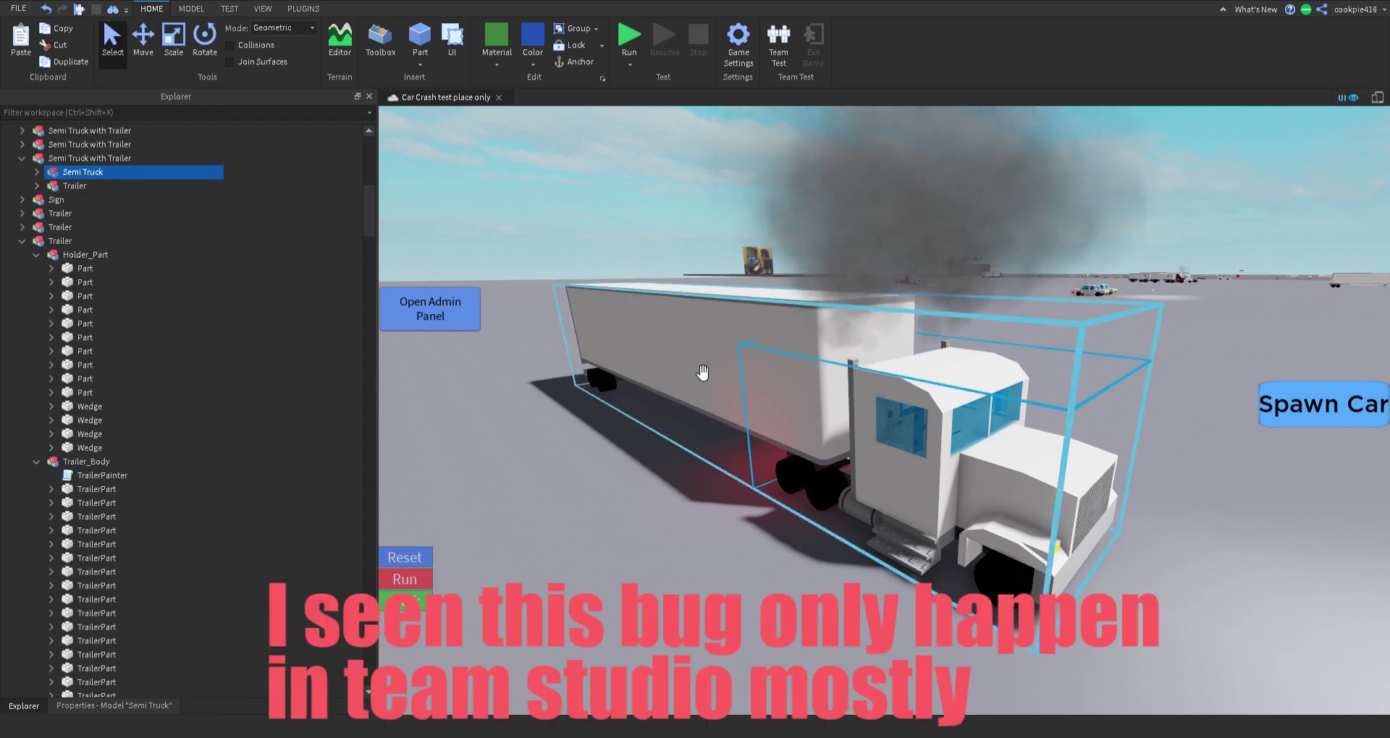
# Step: Delete the Semi Truck from the Semi Truck with Trailer model and select the remaining model
pyautogui.press('Delete')
pyautogui.click(707, 371)
pyautogui.moveTo(693, 370); pyautogui.dragTo(804, 357, button='right')
pyautogui.press('e')
pyautogui.scroll(4, 803, 357)
pyautogui.moveTo(965, 360); pyautogui.dragTo(964, 409, button='right')
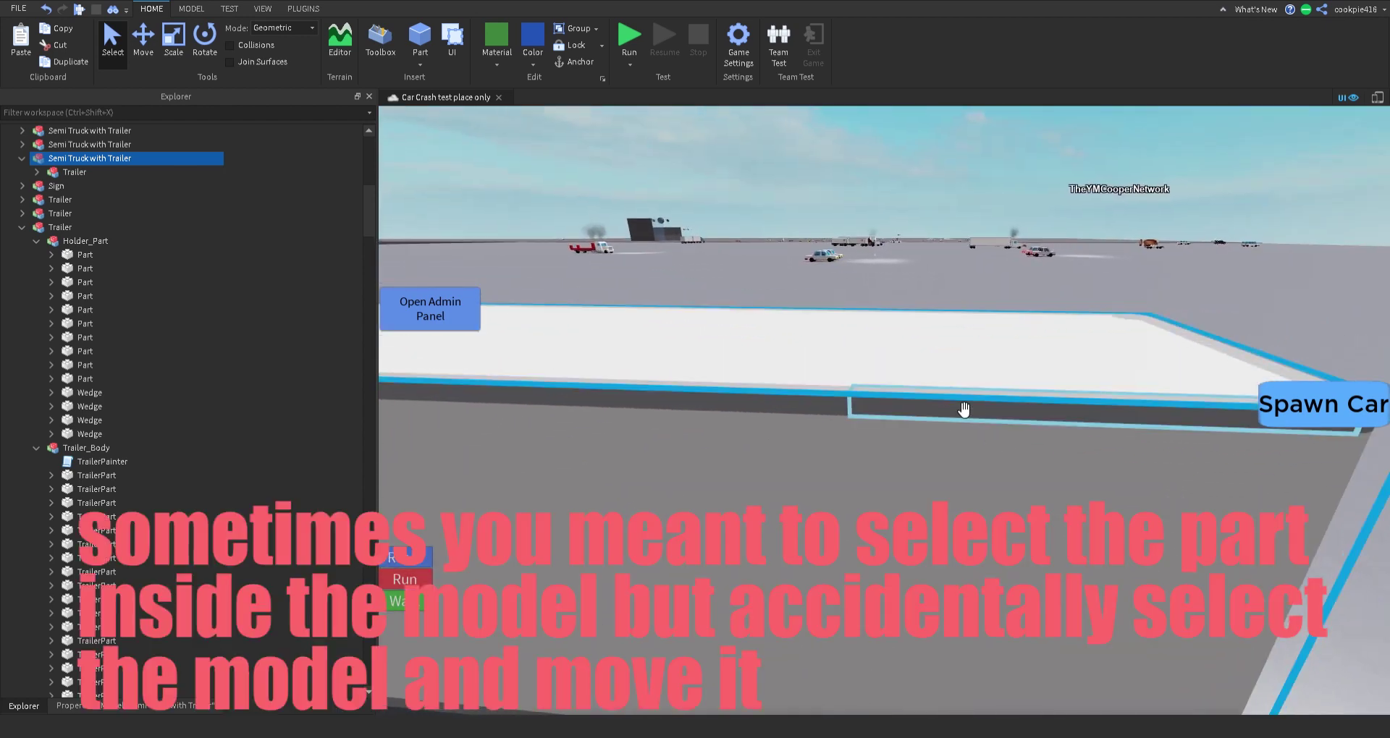
# Step: Select individual parts inside the trailer with the Scale tool and delete them one after another
pyautogui.keyDown('alt'); pyautogui.click(964, 410); pyautogui.keyUp('alt')
pyautogui.click(174, 43)
pyautogui.press('d')
pyautogui.moveTo(813, 288); pyautogui.dragTo(874, 345, button='right')
pyautogui.press('Delete')
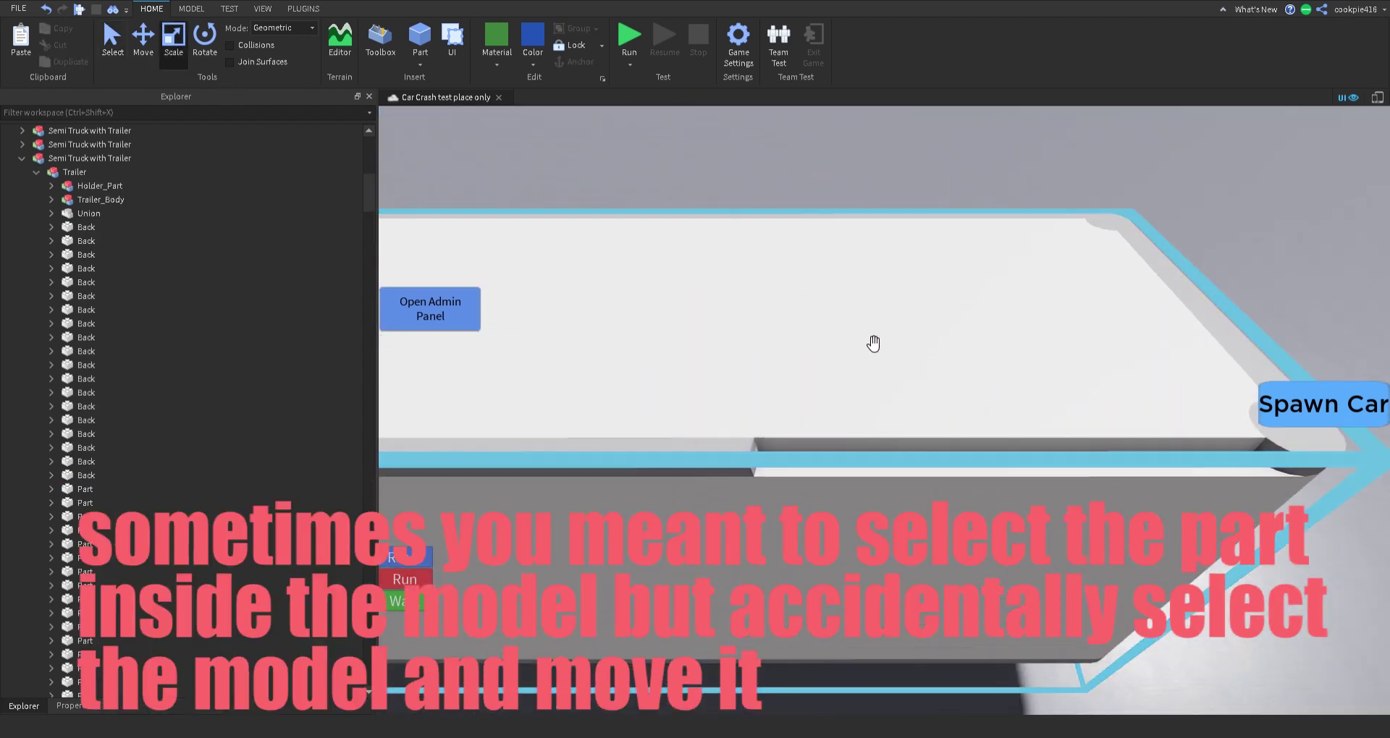
pyautogui.click(873, 345)
pyautogui.press('Delete')
pyautogui.keyDown('alt'); pyautogui.click(934, 403); pyautogui.keyUp('alt')
pyautogui.press('Delete')
# Step: Pick two more trailer parts together and delete them, then select other individual trailer parts
pyautogui.moveTo(934, 404); pyautogui.dragTo(862, 496, button='right')
pyautogui.keyDown('alt'); pyautogui.click(878, 497); pyautogui.keyUp('alt')
pyautogui.keyDown('ctrl'); pyautogui.keyDown('alt'); pyautogui.click(860, 311); pyautogui.keyUp('alt'); pyautogui.keyUp('ctrl')
pyautogui.press('Delete')
pyautogui.press('w')
pyautogui.keyDown('alt'); pyautogui.click(921, 410); pyautogui.keyUp('alt')
pyautogui.keyDown('alt'); pyautogui.click(1036, 515); pyautogui.keyUp('alt')
pyautogui.press('w')
# Step: Undo the recent trailer part edits and redo one of them
pyautogui.hotkey('ctrl', 'z')
pyautogui.hotkey('ctrl', 'z')
pyautogui.hotkey('ctrl', 'z')
pyautogui.hotkey('ctrl', 'z')
pyautogui.press('s')
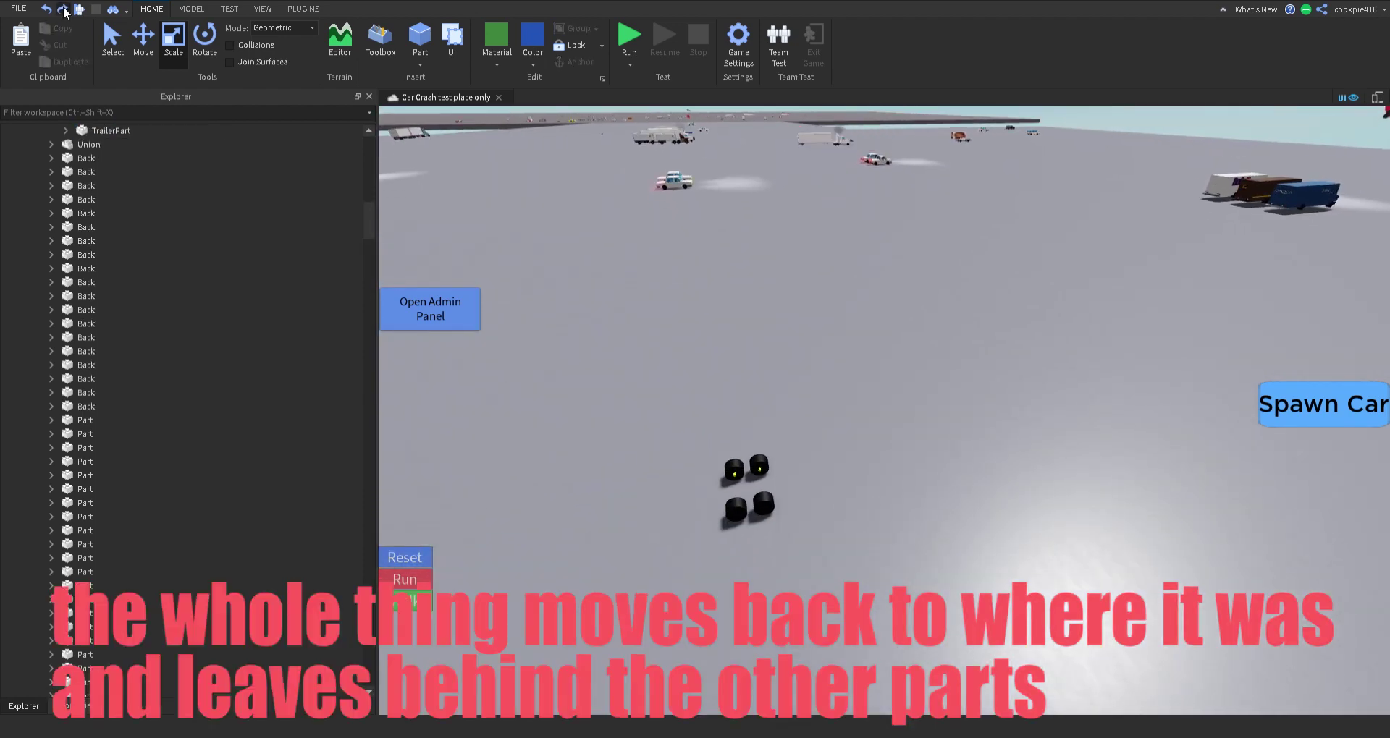
pyautogui.click(64, 10)
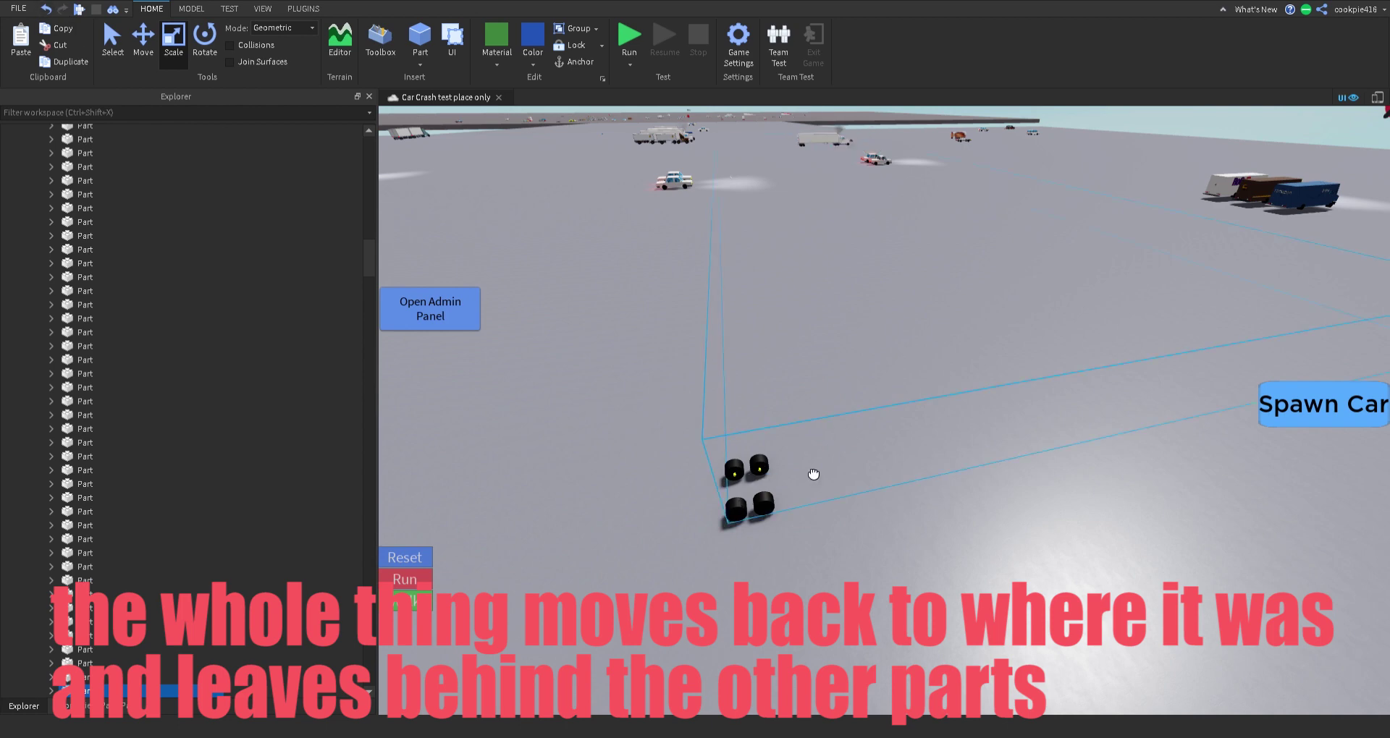
# Step: Move the whole Semi Truck with Trailer model across the ground with the Move tool
pyautogui.moveTo(768, 474); pyautogui.dragTo(744, 566)
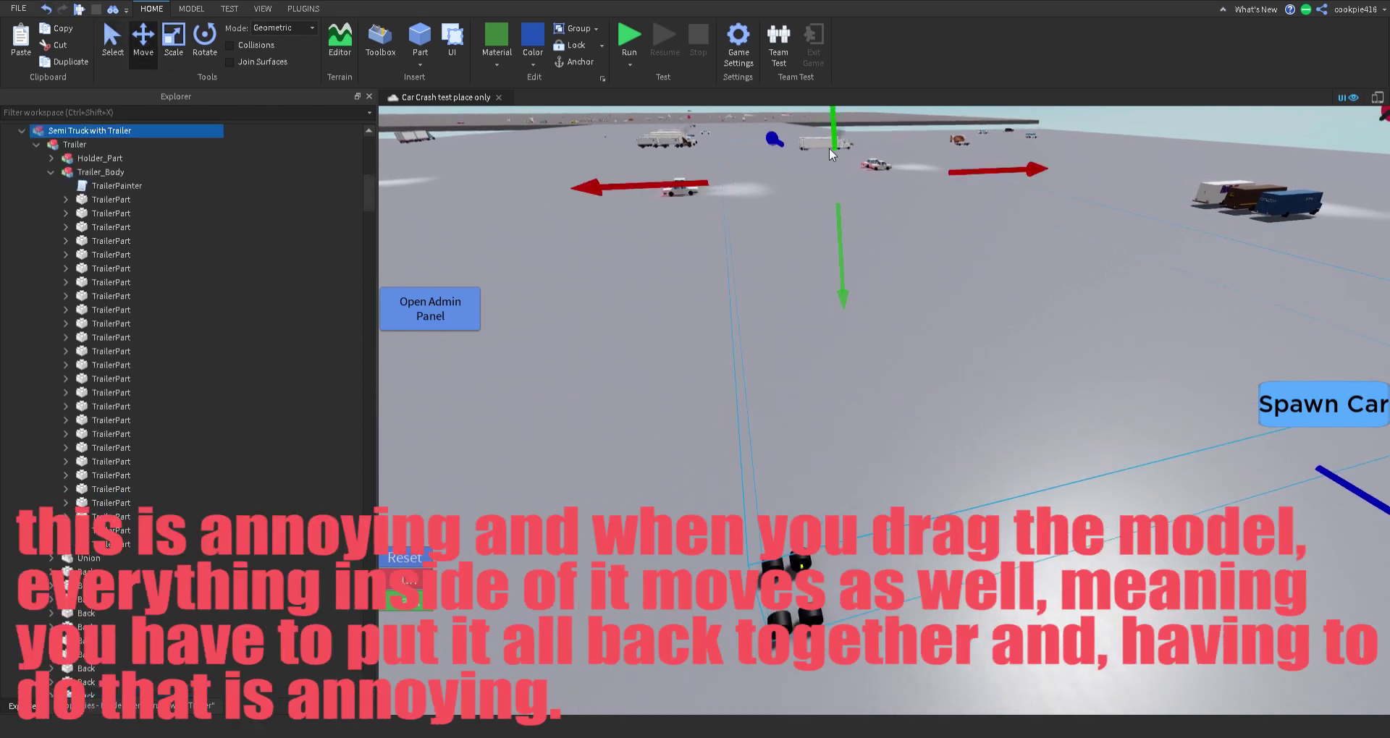
pyautogui.moveTo(812, 170); pyautogui.dragTo(895, 231)
pyautogui.press('w')
pyautogui.moveTo(895, 231); pyautogui.dragTo(893, 227, button='right')
pyautogui.click(895, 230)
pyautogui.press('w')
# Step: Undo the model move and the preceding edits one by one, back to the complete trailer
pyautogui.hotkey('ctrl', 'z')
pyautogui.press('w')
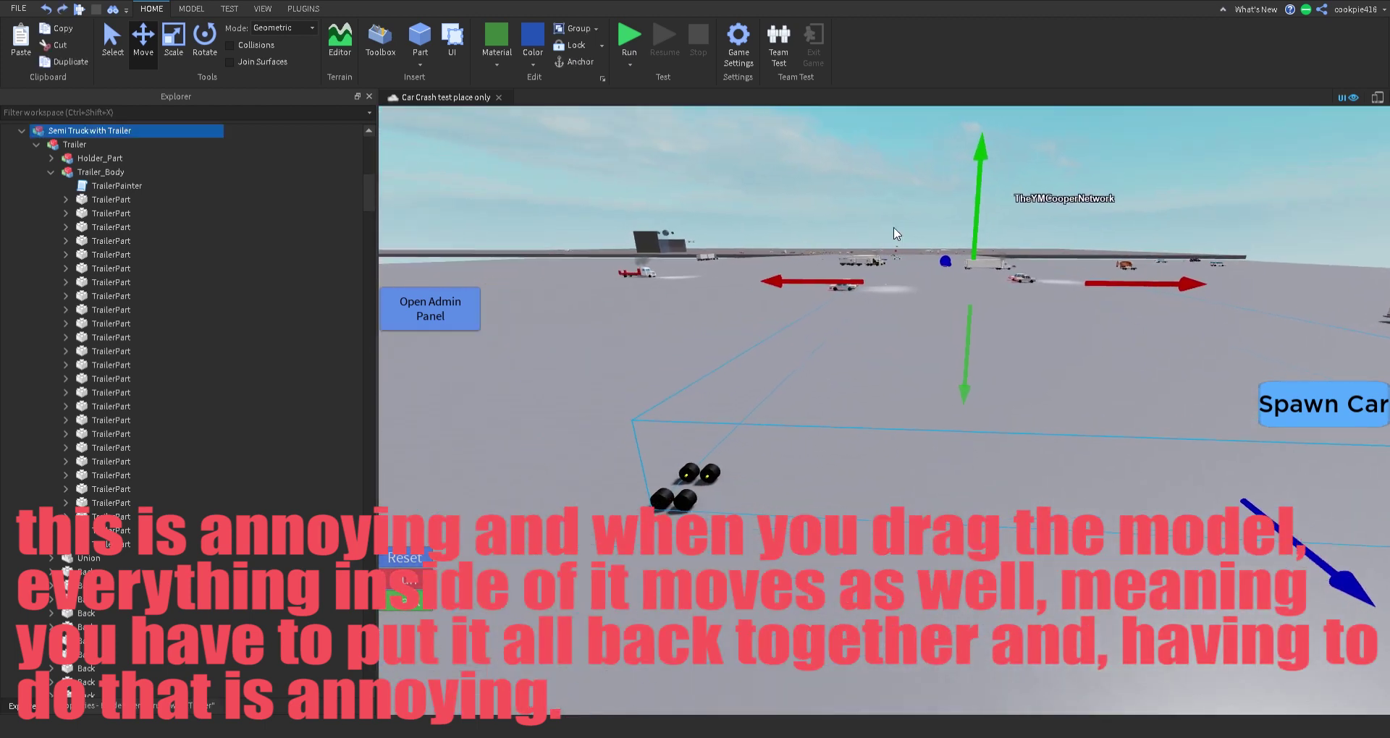
pyautogui.hotkey('ctrl', 'z')
pyautogui.hotkey('ctrl', 'z')
pyautogui.hotkey('ctrl', 'z')
pyautogui.hotkey('ctrl', 'z')
pyautogui.hotkey('ctrl', 'z')
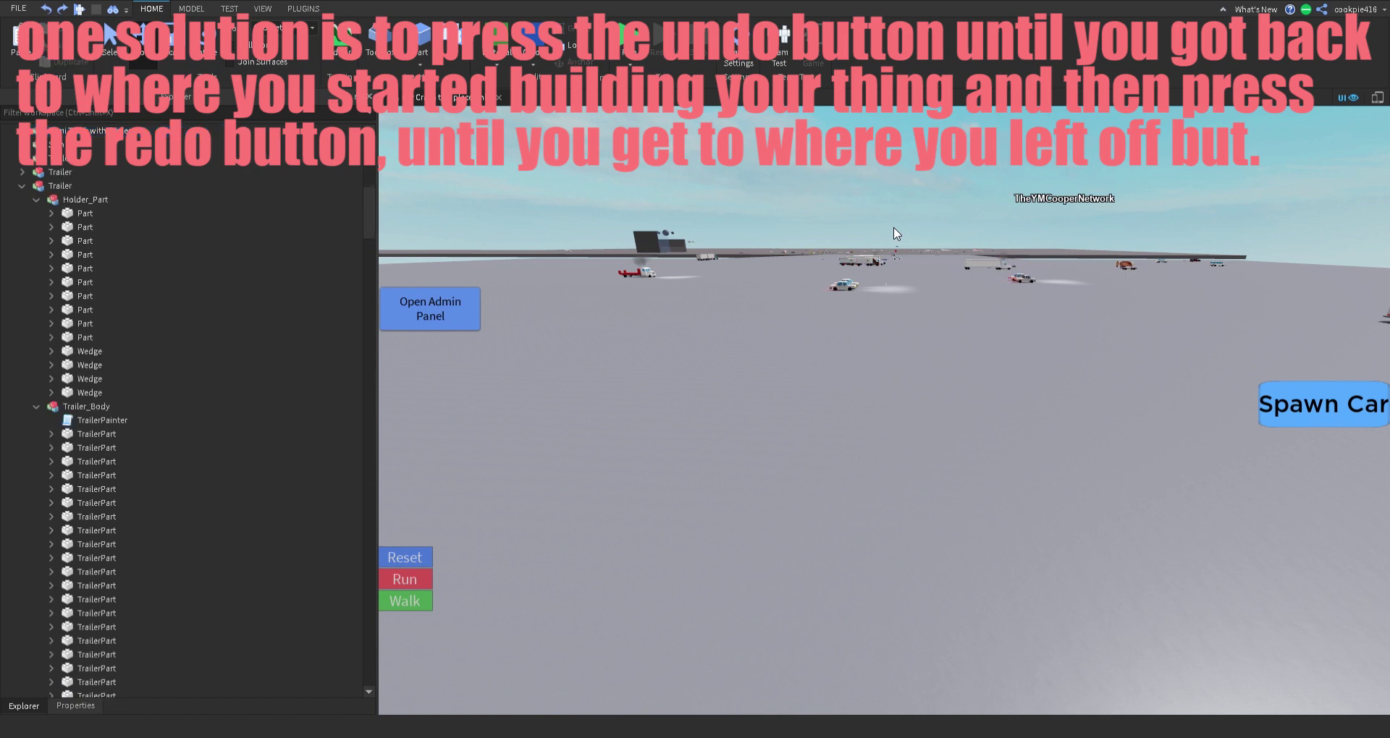
pyautogui.hotkey('ctrl', 'z')
pyautogui.hotkey('ctrl', 'z')
pyautogui.hotkey('ctrl', 'z')
pyautogui.hotkey('ctrl', 'z')
pyautogui.moveTo(894, 229); pyautogui.dragTo(894, 228, button='right')
pyautogui.hotkey('ctrl', 'z')
pyautogui.hotkey('ctrl', 'z')
pyautogui.hotkey('ctrl', 'z')
pyautogui.hotkey('ctrl', 'z')
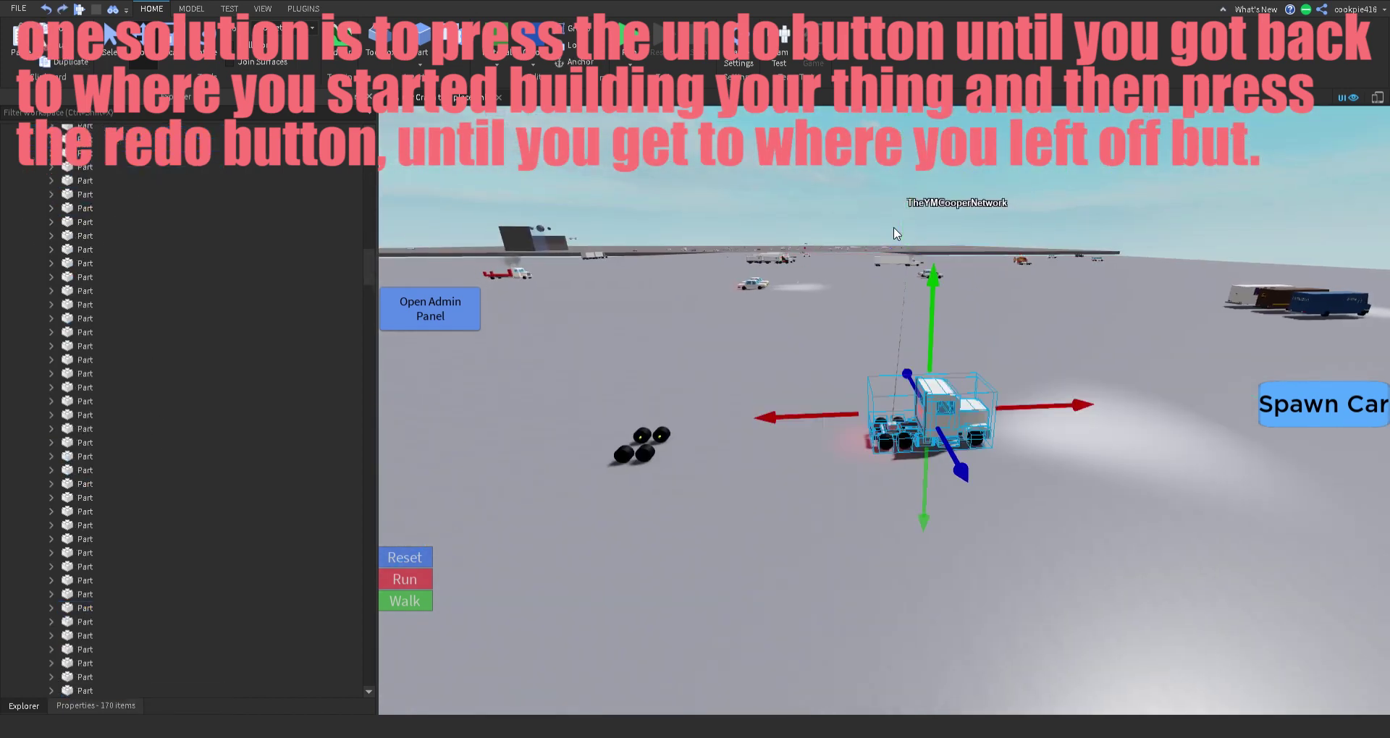
pyautogui.hotkey('ctrl', 'z')
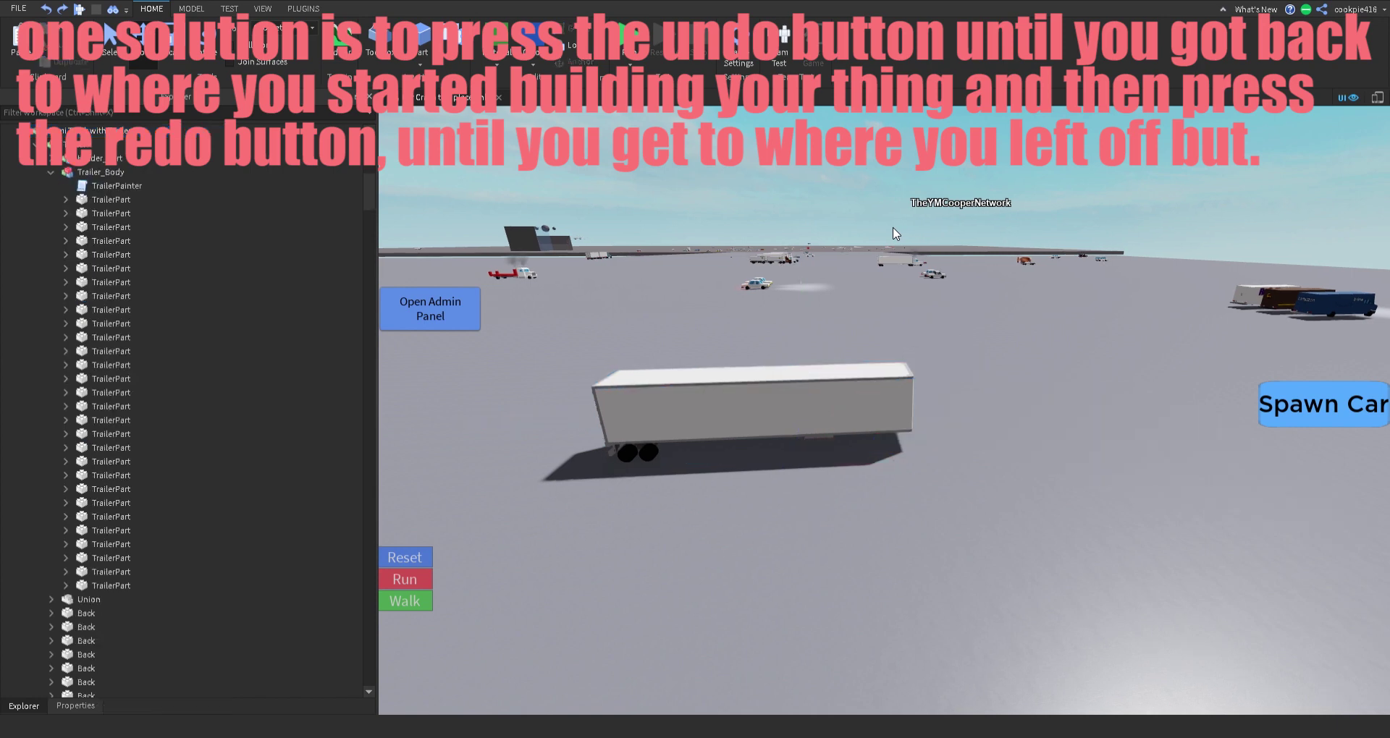
# Step: Keep undoing the individual part edits around the trailer's open end
pyautogui.moveTo(1232, 711); pyautogui.dragTo(1232, 711, button='right')
pyautogui.press('w')
pyautogui.moveTo(1070, 482); pyautogui.dragTo(908, 488, button='right')
pyautogui.hotkey('ctrl', 'z')
pyautogui.hotkey('ctrl', 'z')
pyautogui.hotkey('ctrl', 'z')
pyautogui.hotkey('ctrl', 'z')
pyautogui.press('w')
pyautogui.press('w')
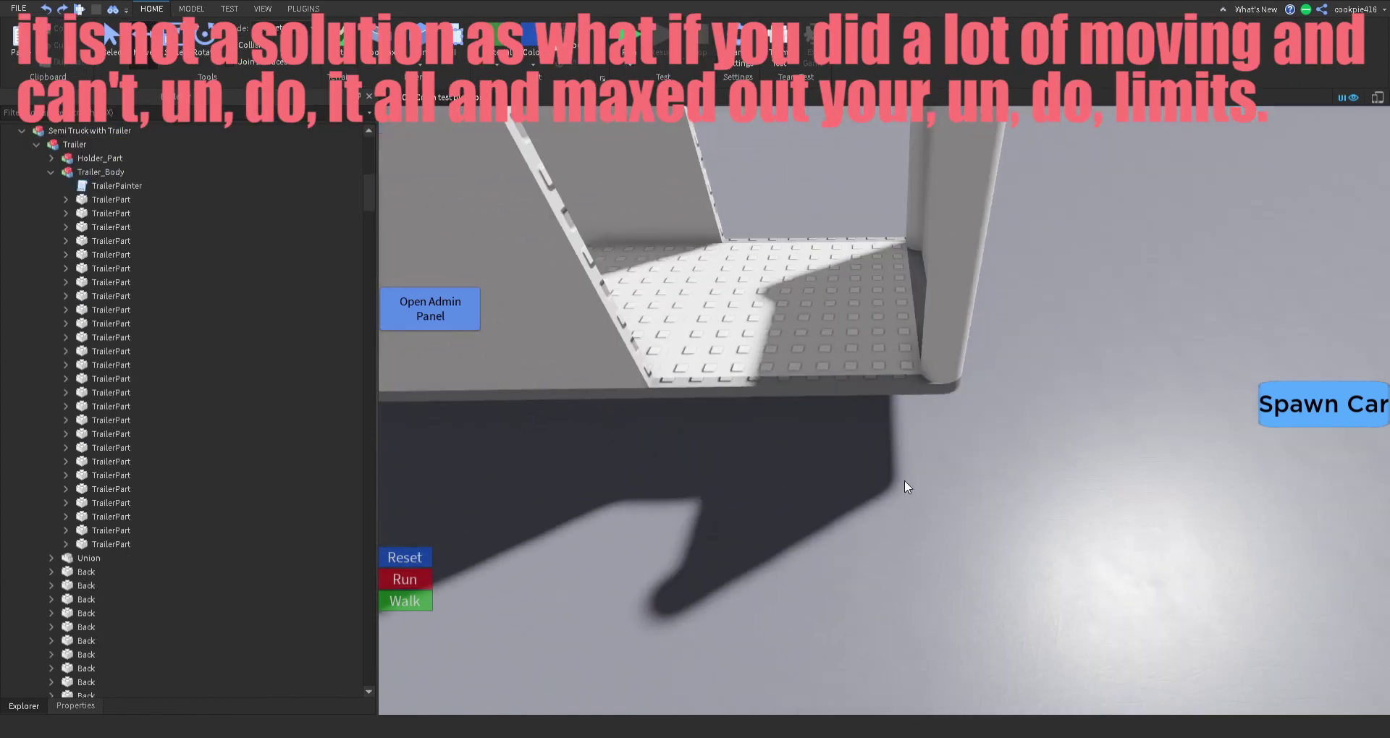
pyautogui.press('w')
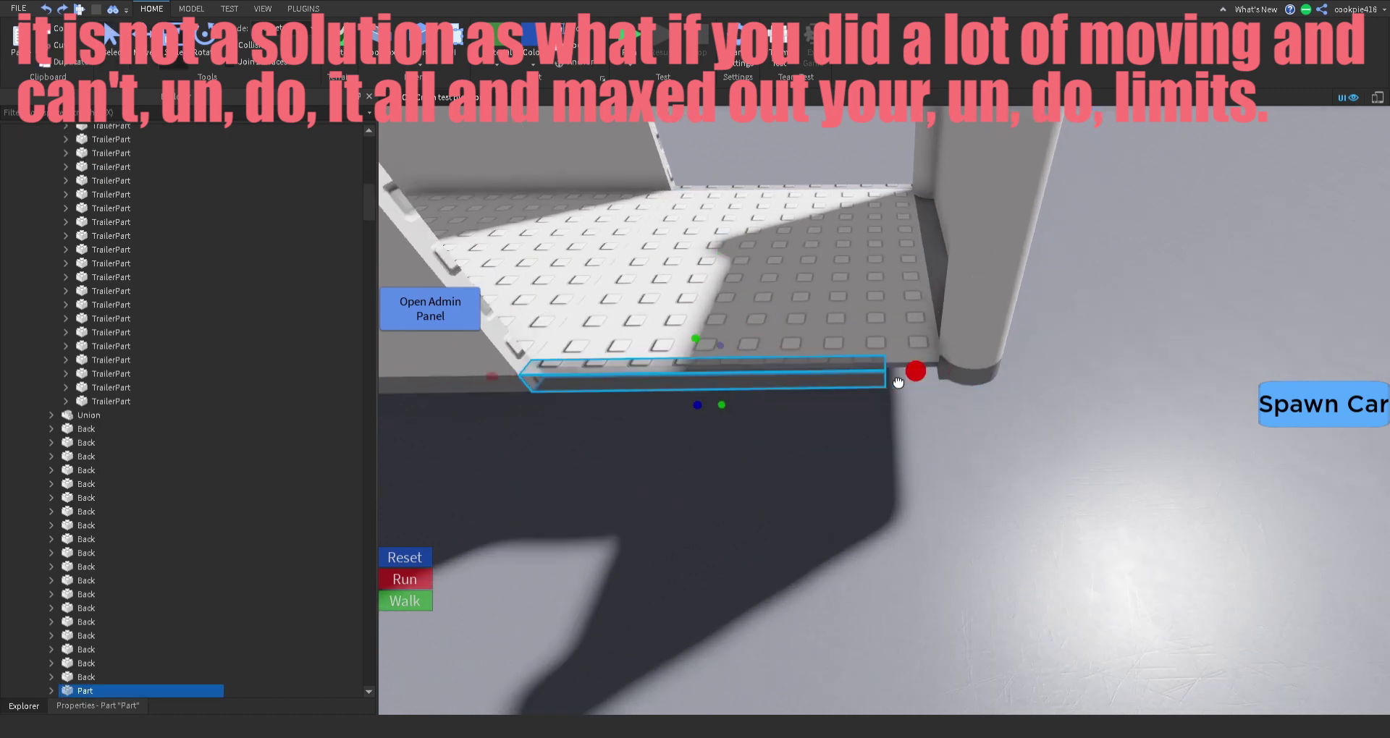
pyautogui.hotkey('ctrl', 'z')
pyautogui.hotkey('ctrl', 'z')
pyautogui.hotkey('ctrl', 'z')
pyautogui.hotkey('ctrl', 'z')
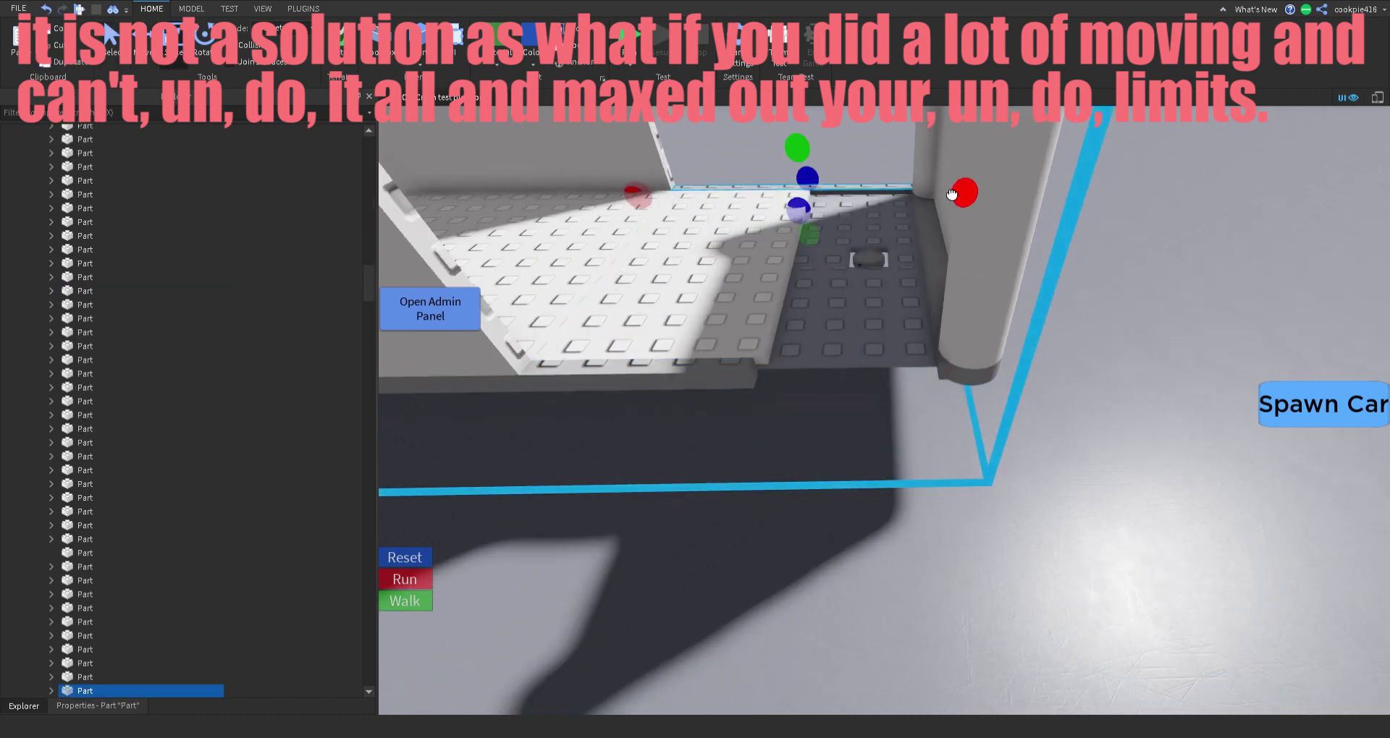
# Step: Select and deselect the Semi Truck with Trailer model and examine its scattered panels and wheels
pyautogui.scroll(-5, 1012, 318)
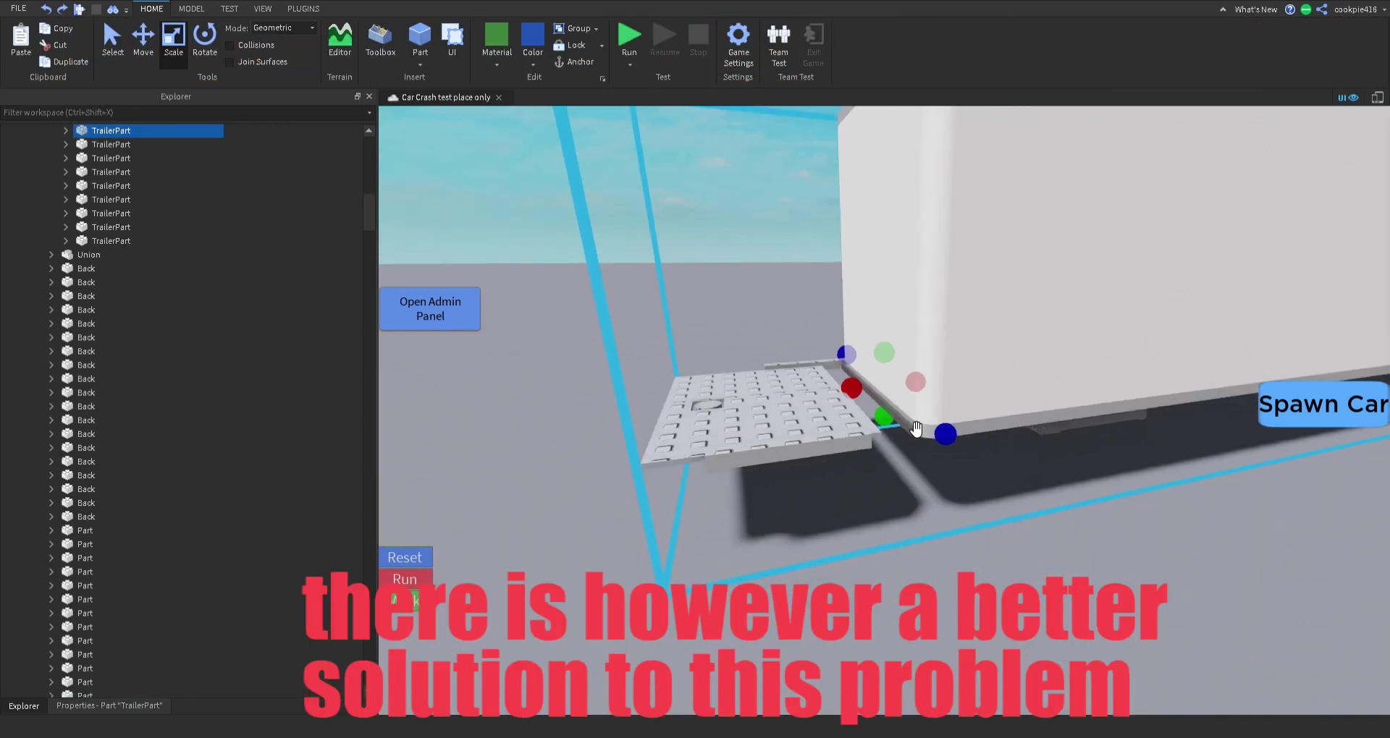
pyautogui.click(941, 337)
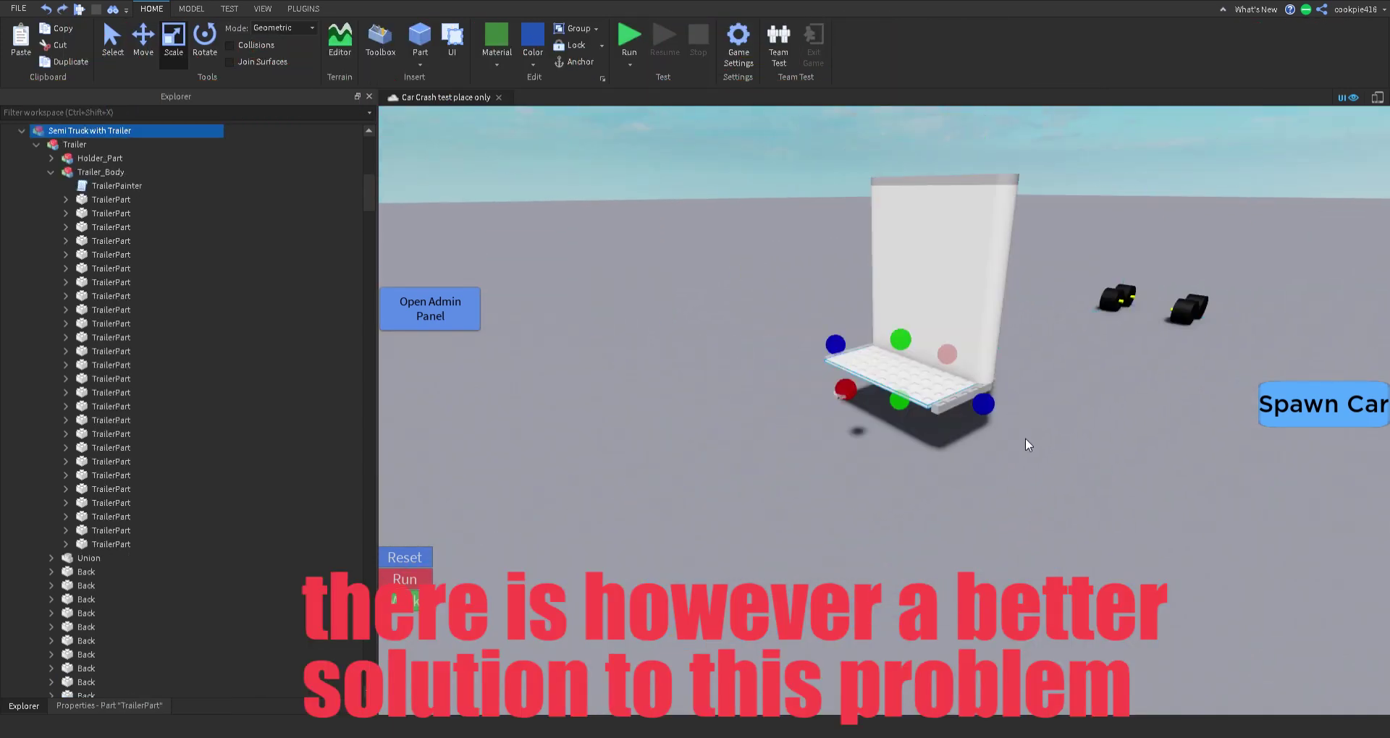
pyautogui.moveTo(1025, 438)
pyautogui.mouseDown(button='right')
pyautogui.moveTo(1030, 449)
pyautogui.moveTo(1015, 441)
pyautogui.mouseUp(button='right')
pyautogui.click(1014, 442)
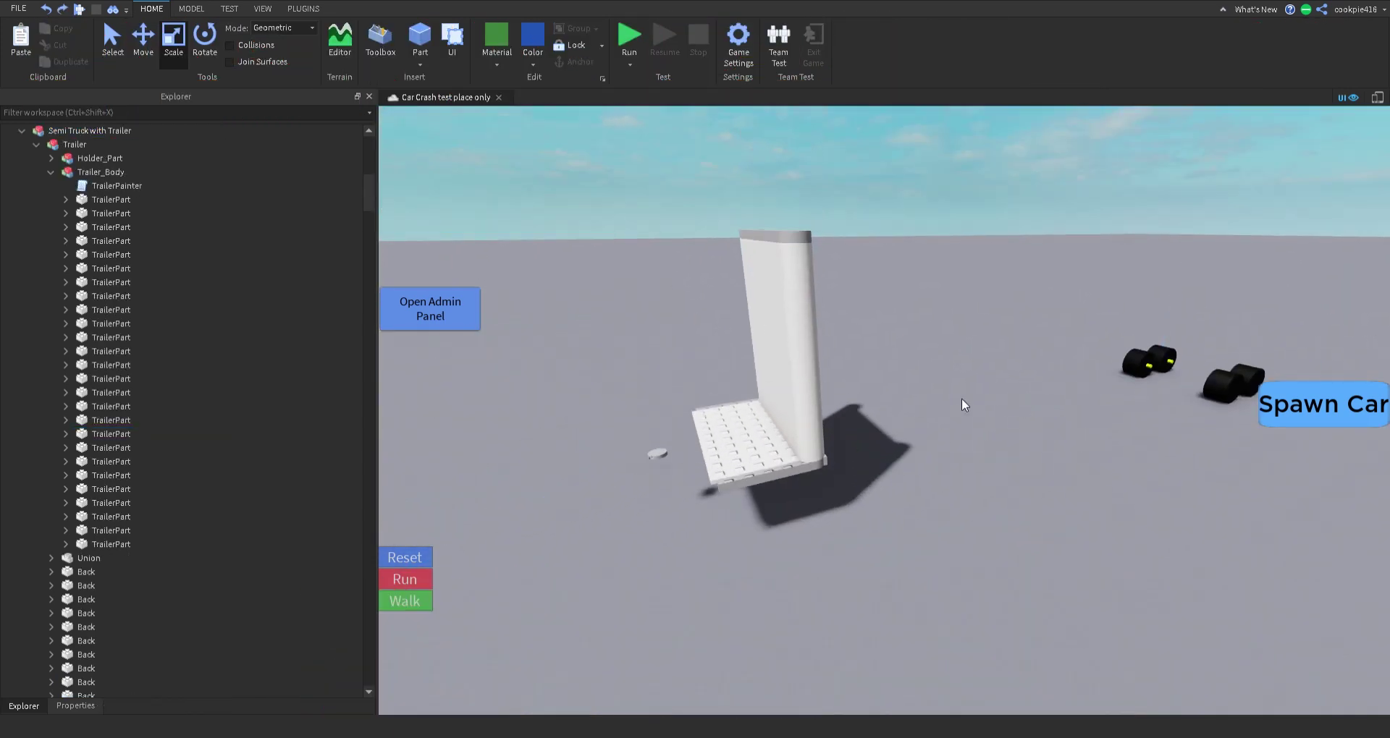
pyautogui.moveTo(1006, 397); pyautogui.dragTo(988, 367, button='right')
pyautogui.press('d')
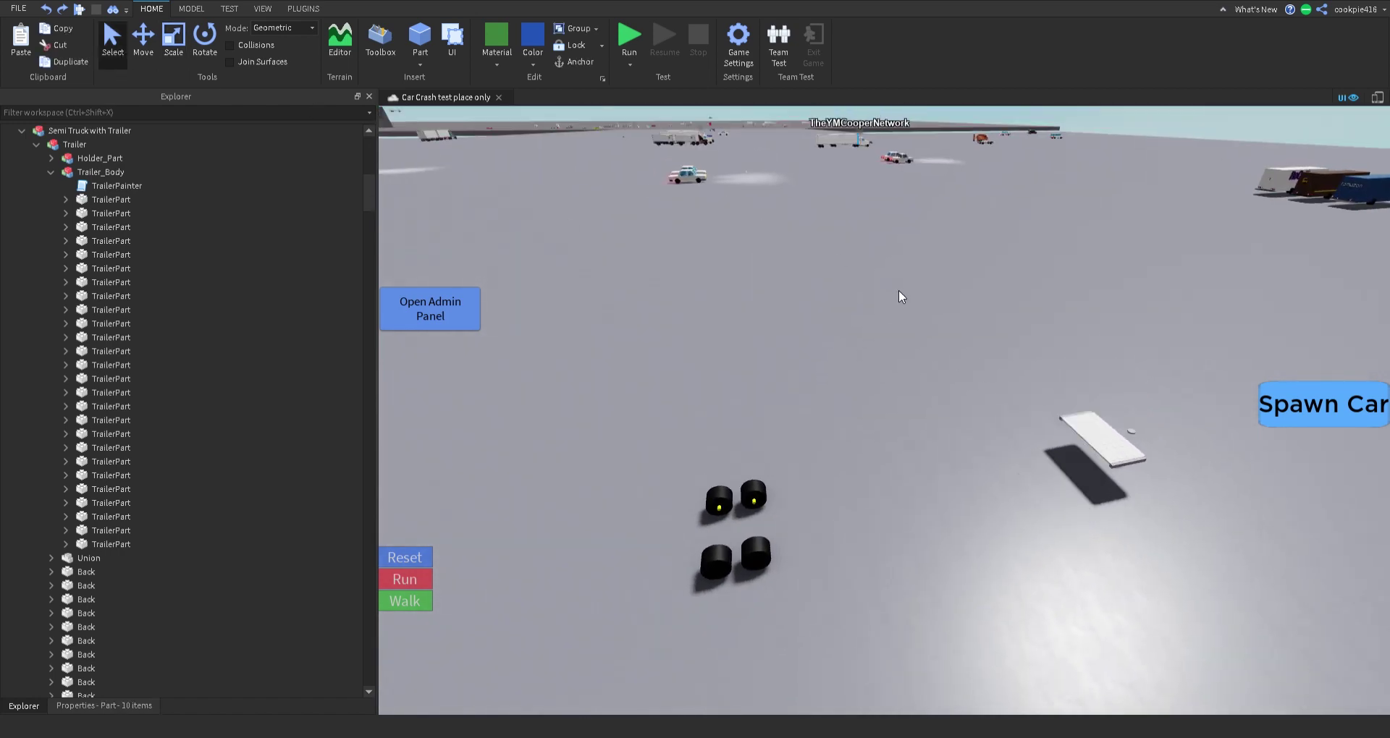
# Step: Undo all remaining edits until the complete semi truck with its trailer is restored
pyautogui.hotkey('ctrl', 'z')
pyautogui.hotkey('ctrl', 'z')
pyautogui.hotkey('ctrl', 'z')
pyautogui.hotkey('ctrl', 'z')
pyautogui.hotkey('ctrl', 'z')
pyautogui.hotkey('ctrl', 'z')
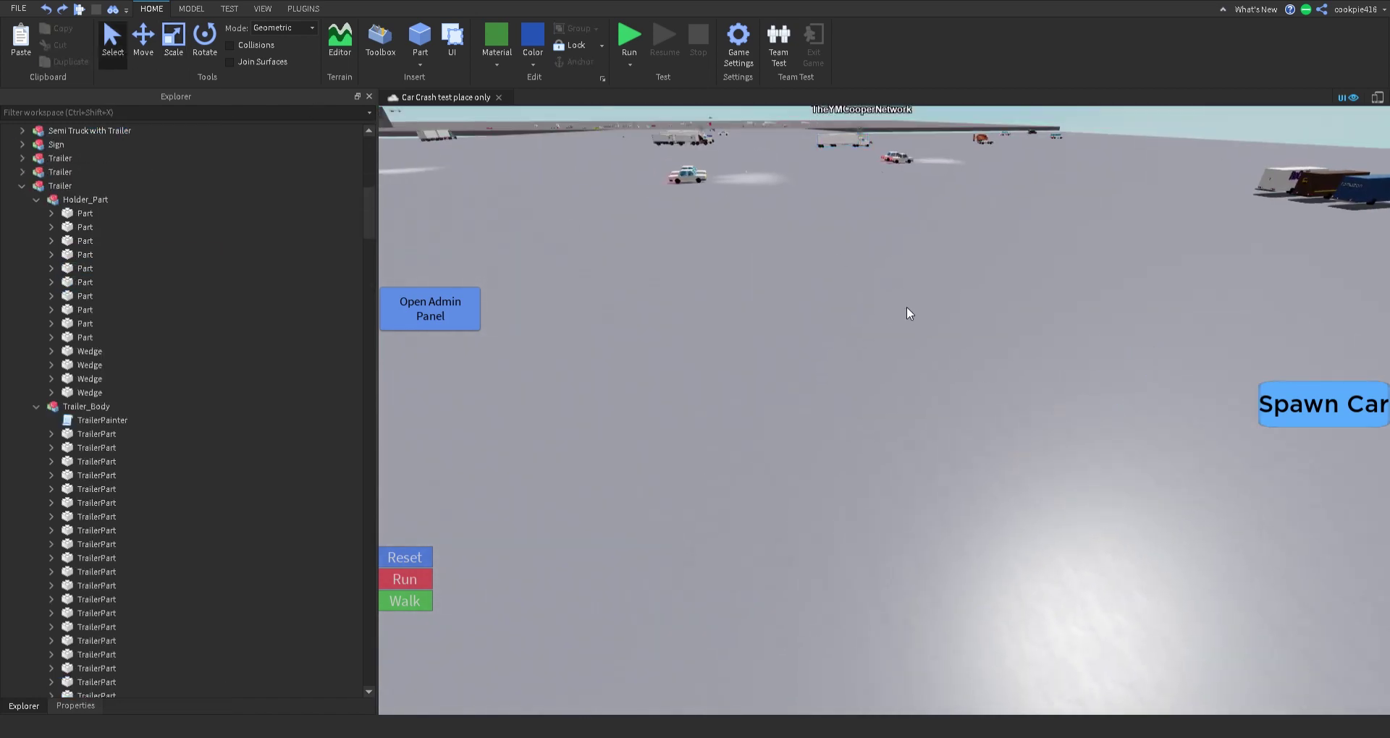
pyautogui.hotkey('ctrl', 'z')
pyautogui.hotkey('ctrl', 'z')
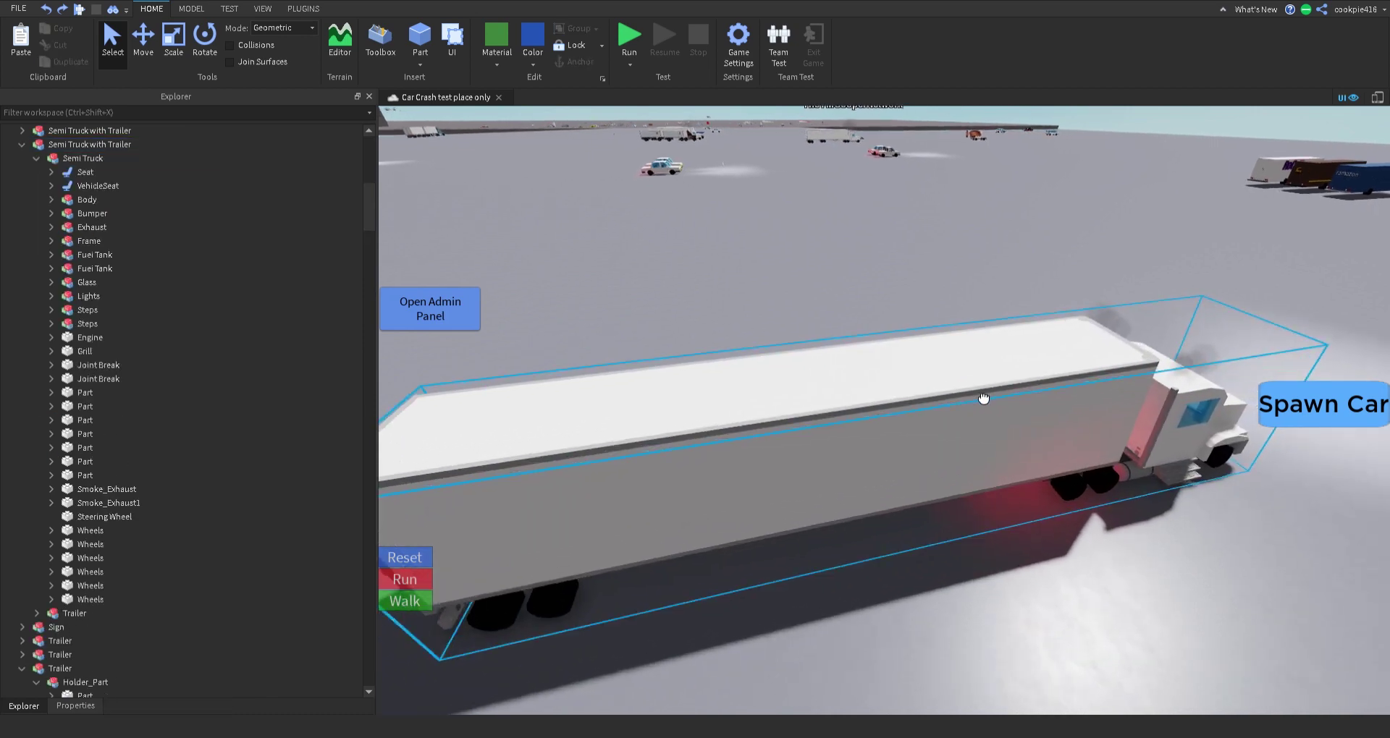
# Step: Ungroup the Semi Truck with Trailer model and delete the separated Semi Truck
pyautogui.click(983, 399)
pyautogui.moveTo(983, 399); pyautogui.dragTo(747, 212, button='right')
pyautogui.press('s')
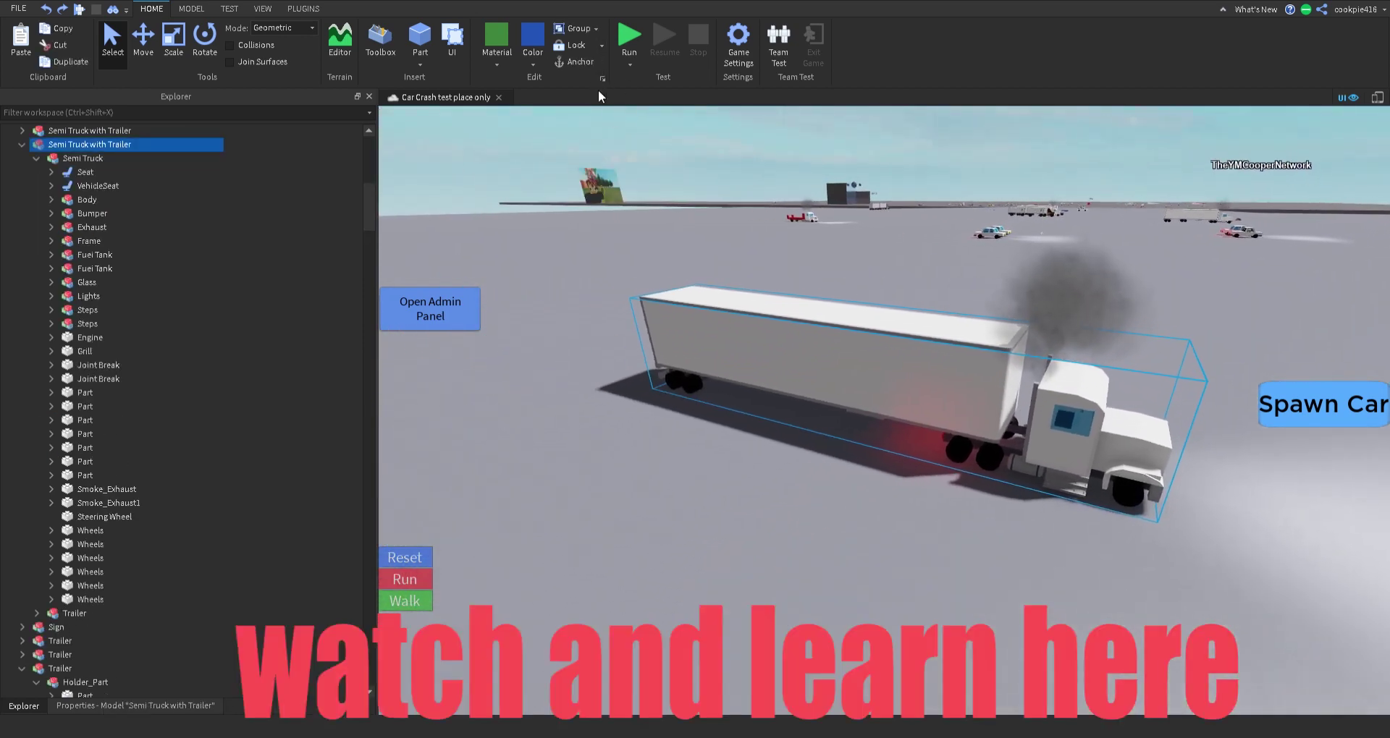
pyautogui.click(1080, 415)
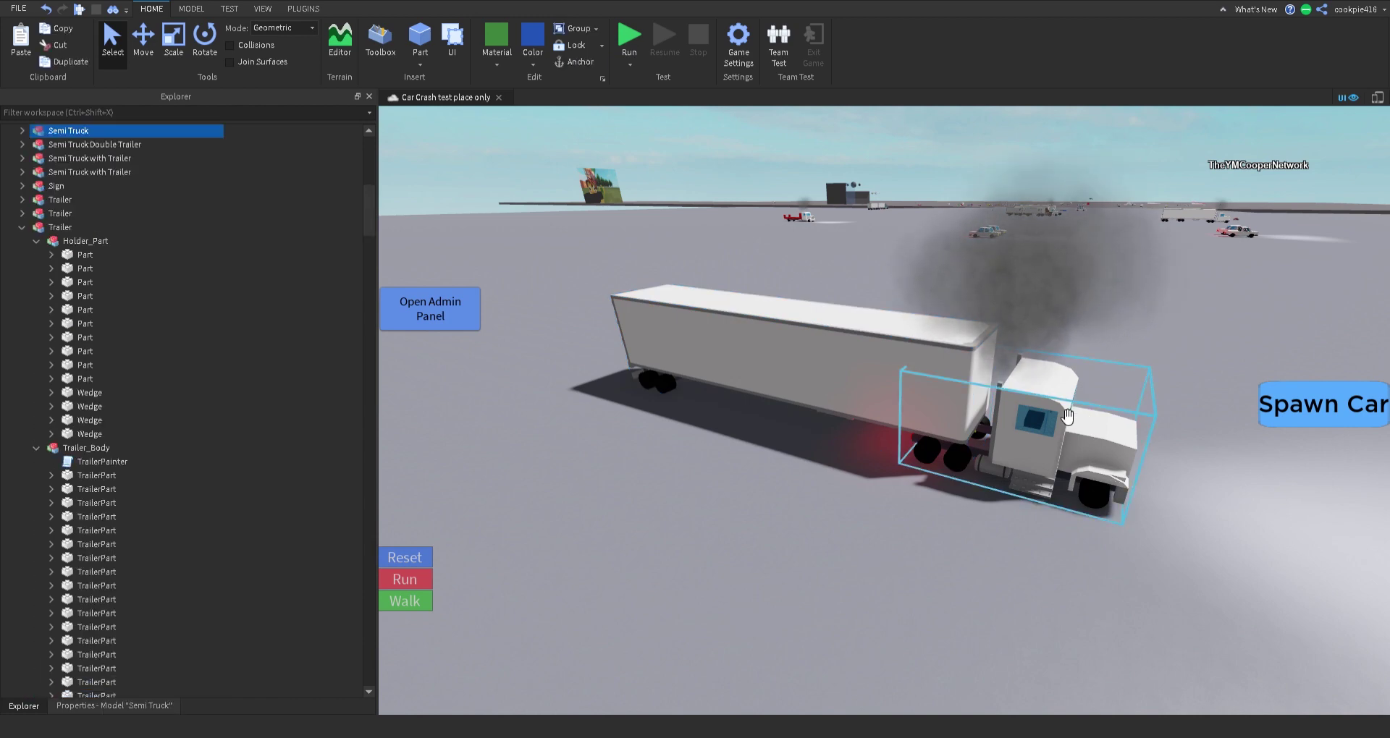
pyautogui.press('Delete')
# Step: Select the remaining Trailer model and cut it to the clipboard
pyautogui.click(873, 373)
pyautogui.moveTo(873, 374); pyautogui.dragTo(887, 360, button='right')
pyautogui.press('w')
pyautogui.press('d')
pyautogui.press('s')
pyautogui.press('e')
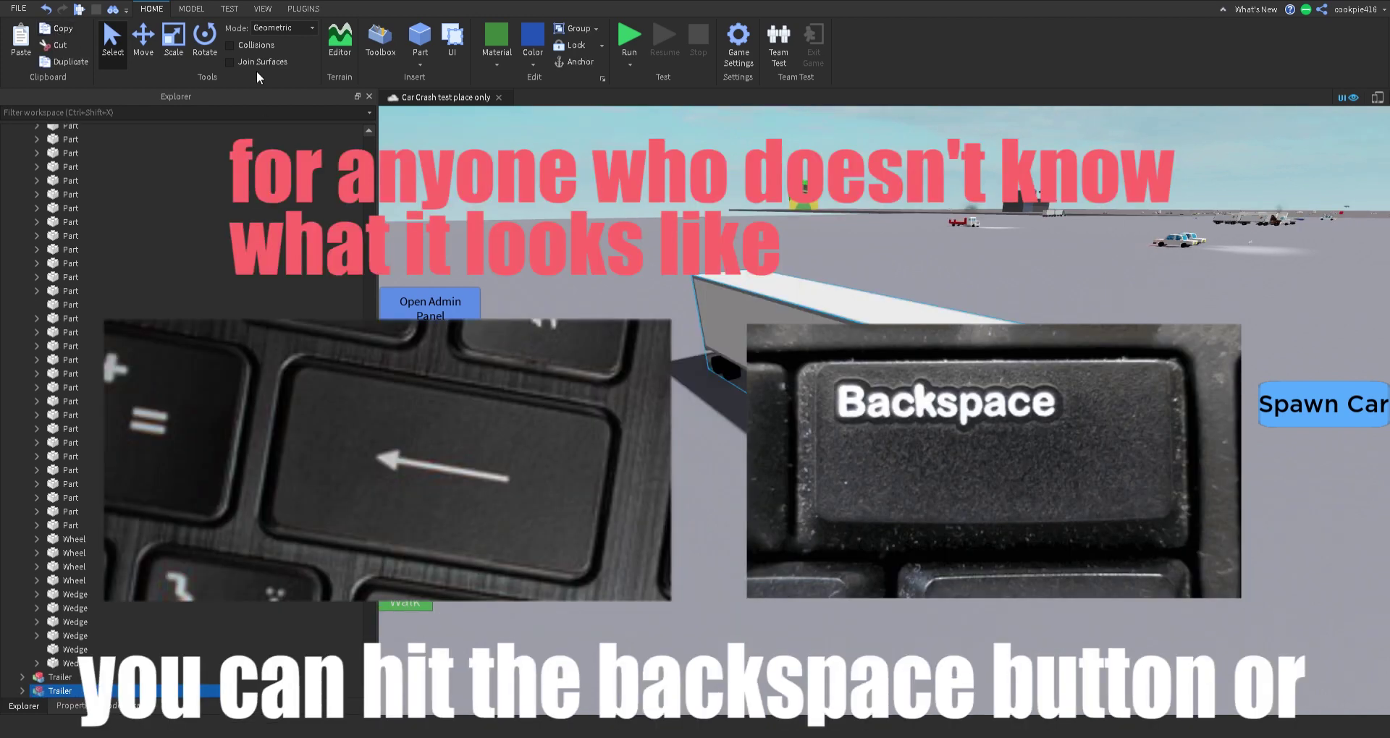
pyautogui.scroll(1, 671, 209)
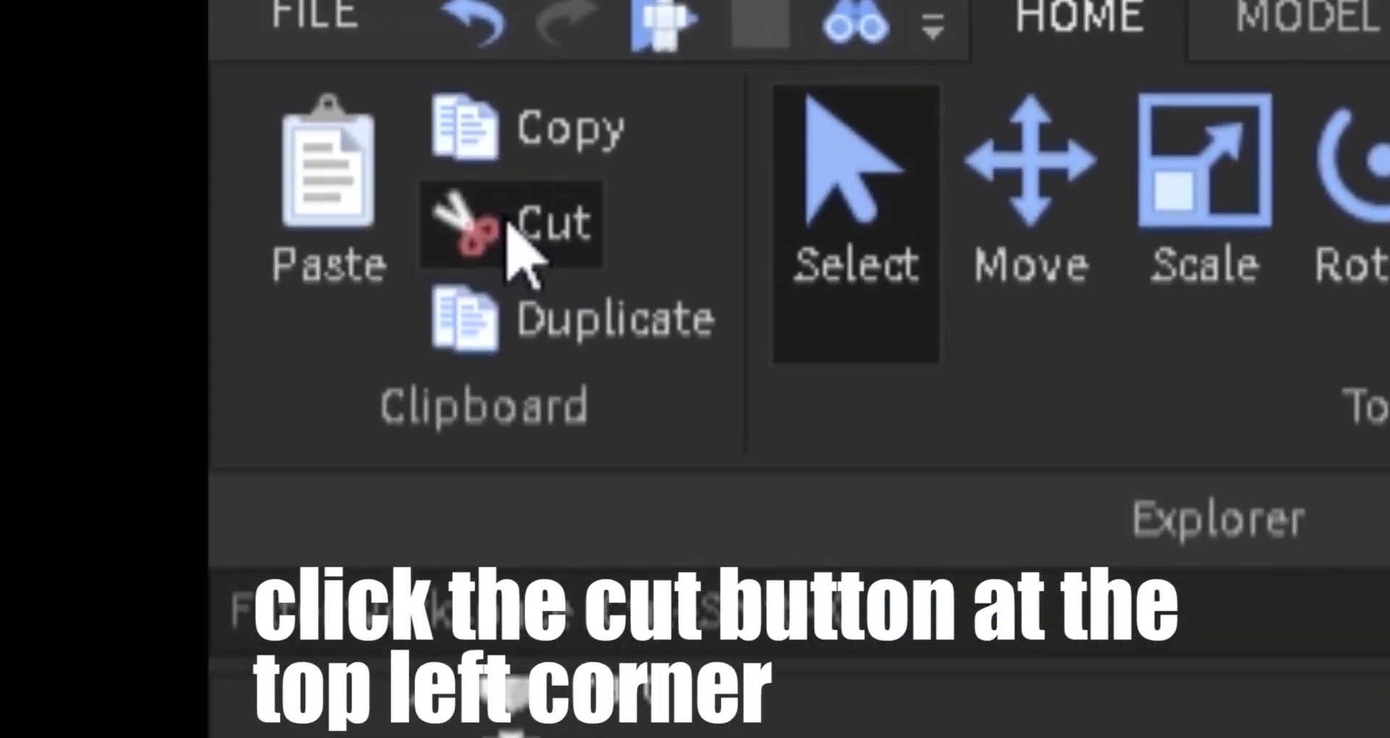
pyautogui.click(278, 135)
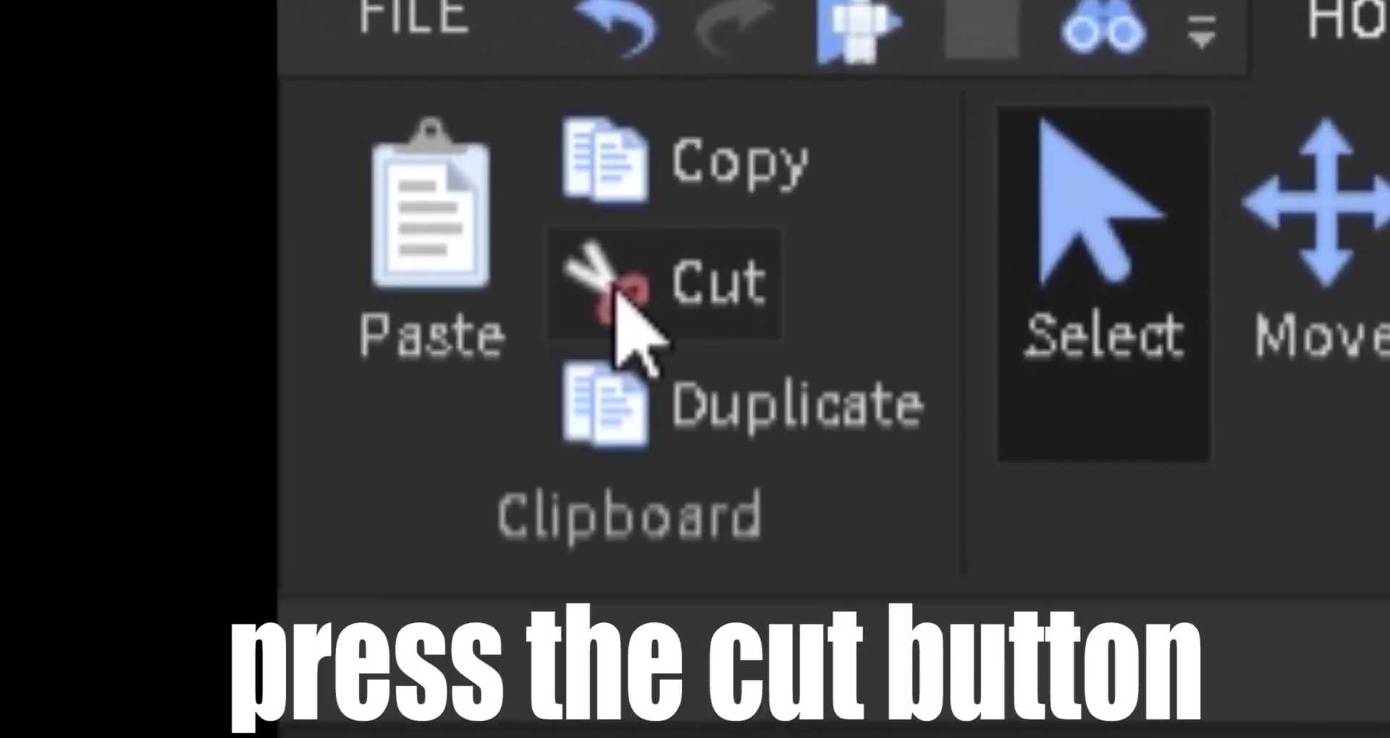
pyautogui.click(660, 284)
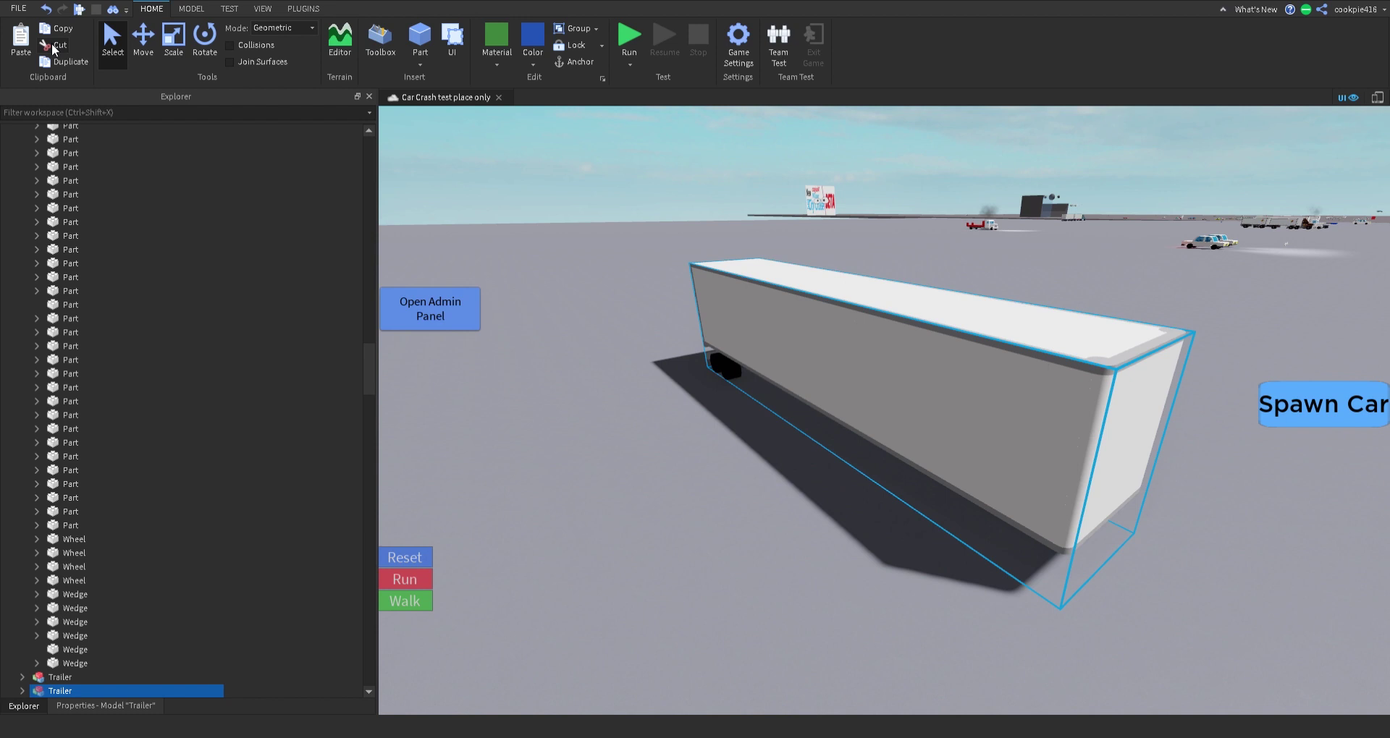
pyautogui.click(651, 282)
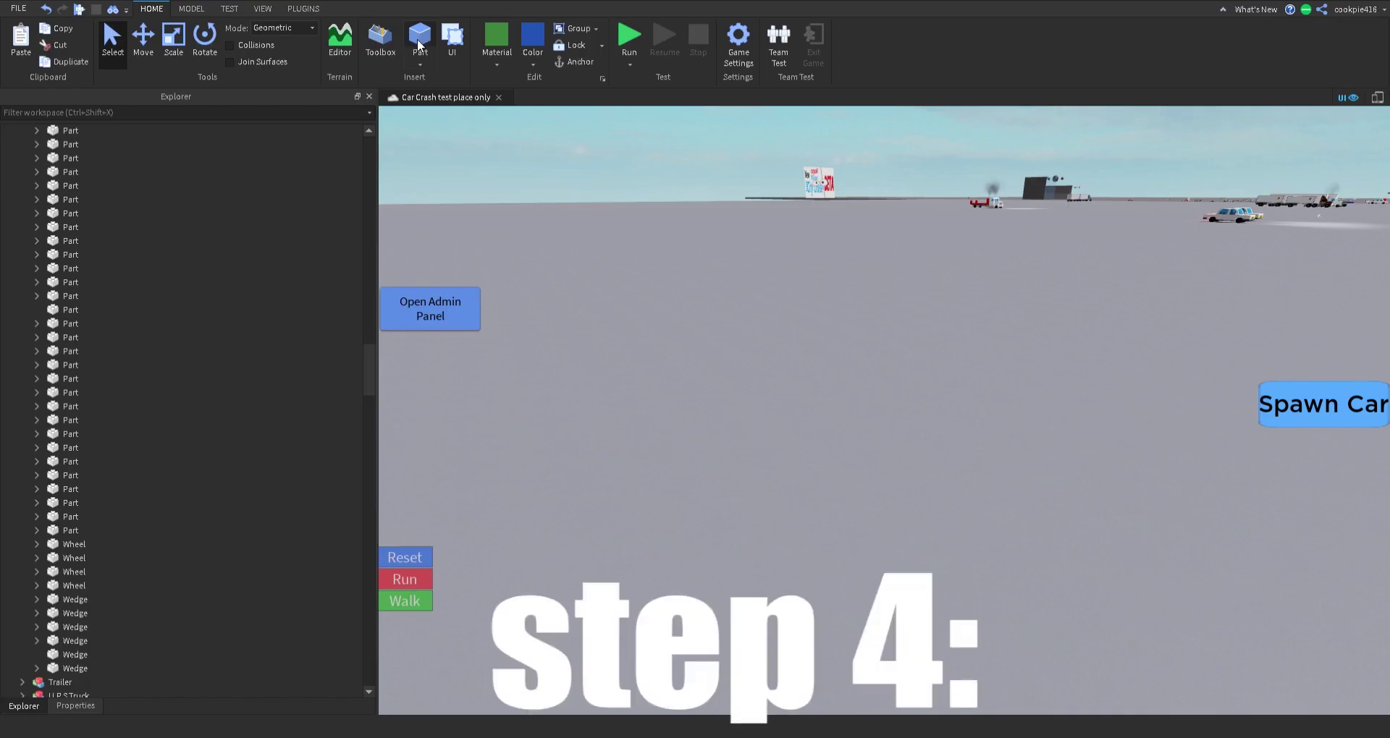
# Step: Insert a new block part into the empty area and delete it
pyautogui.click(658, 360)
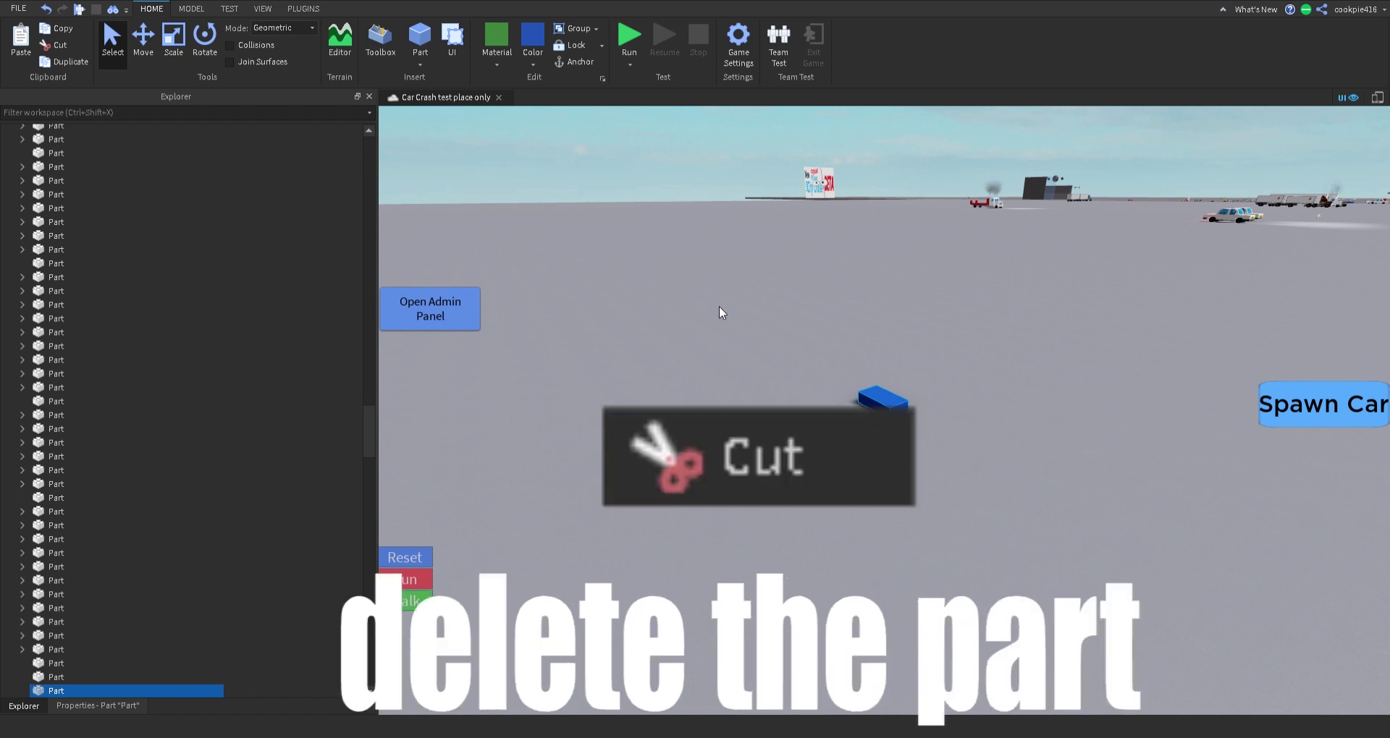
pyautogui.press('a')
pyautogui.moveTo(759, 320); pyautogui.dragTo(757, 318, button='right')
pyautogui.click(757, 318)
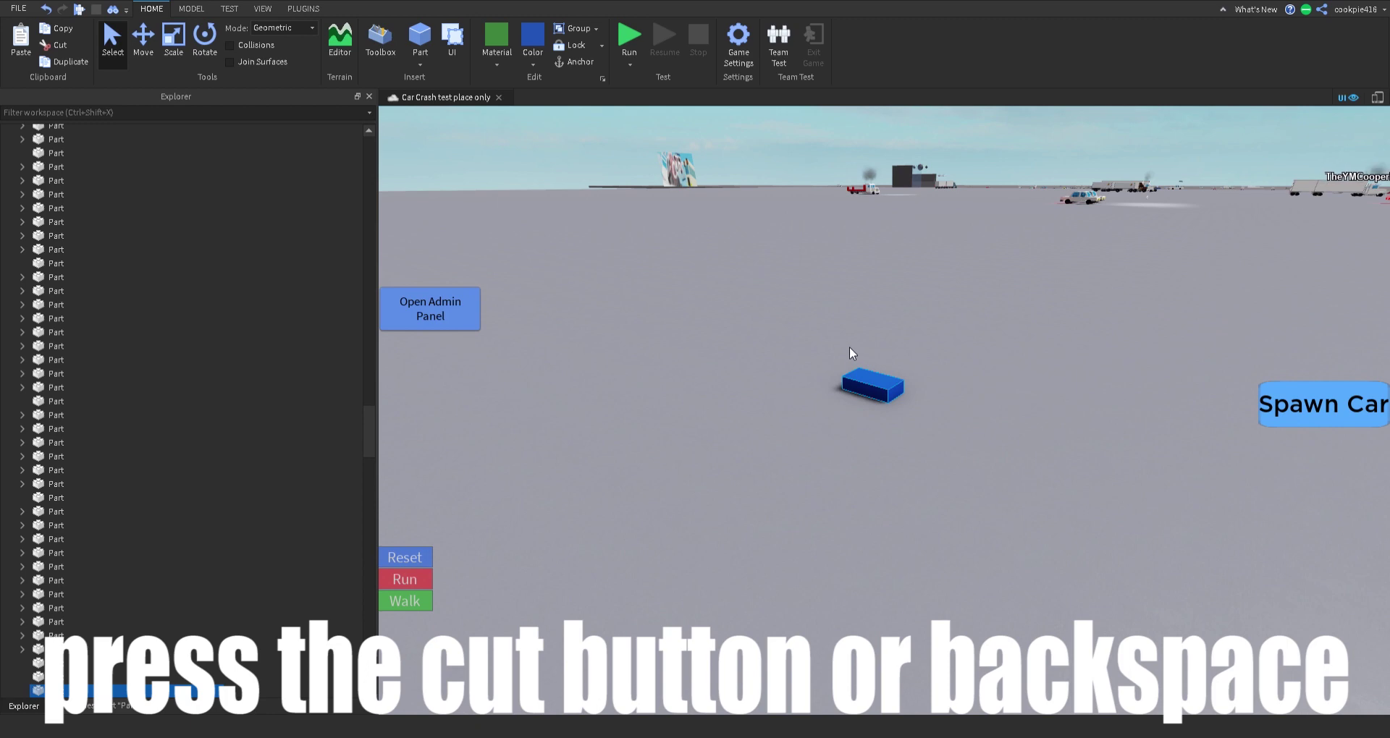
pyautogui.press('BackSpace')
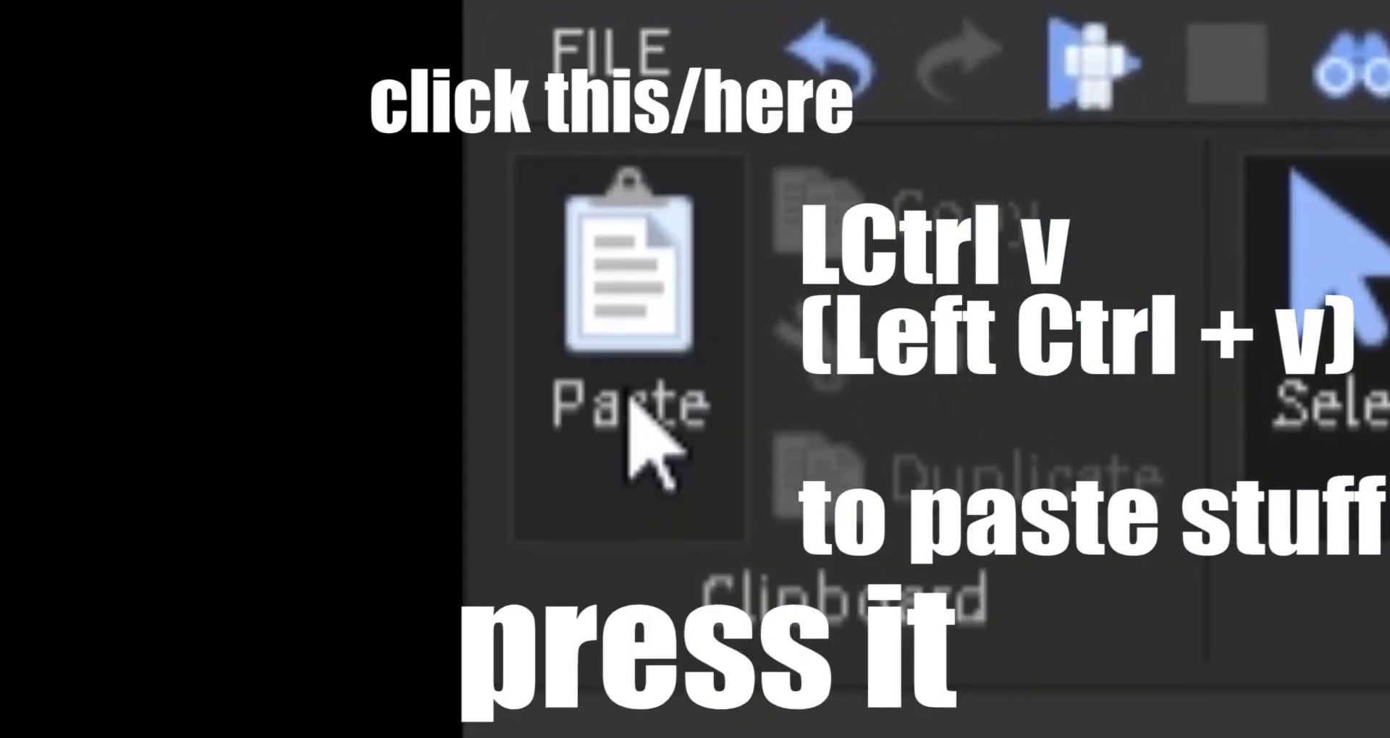
# Step: Paste the cut Trailer model back into the place and deselect it
pyautogui.click(630, 394)
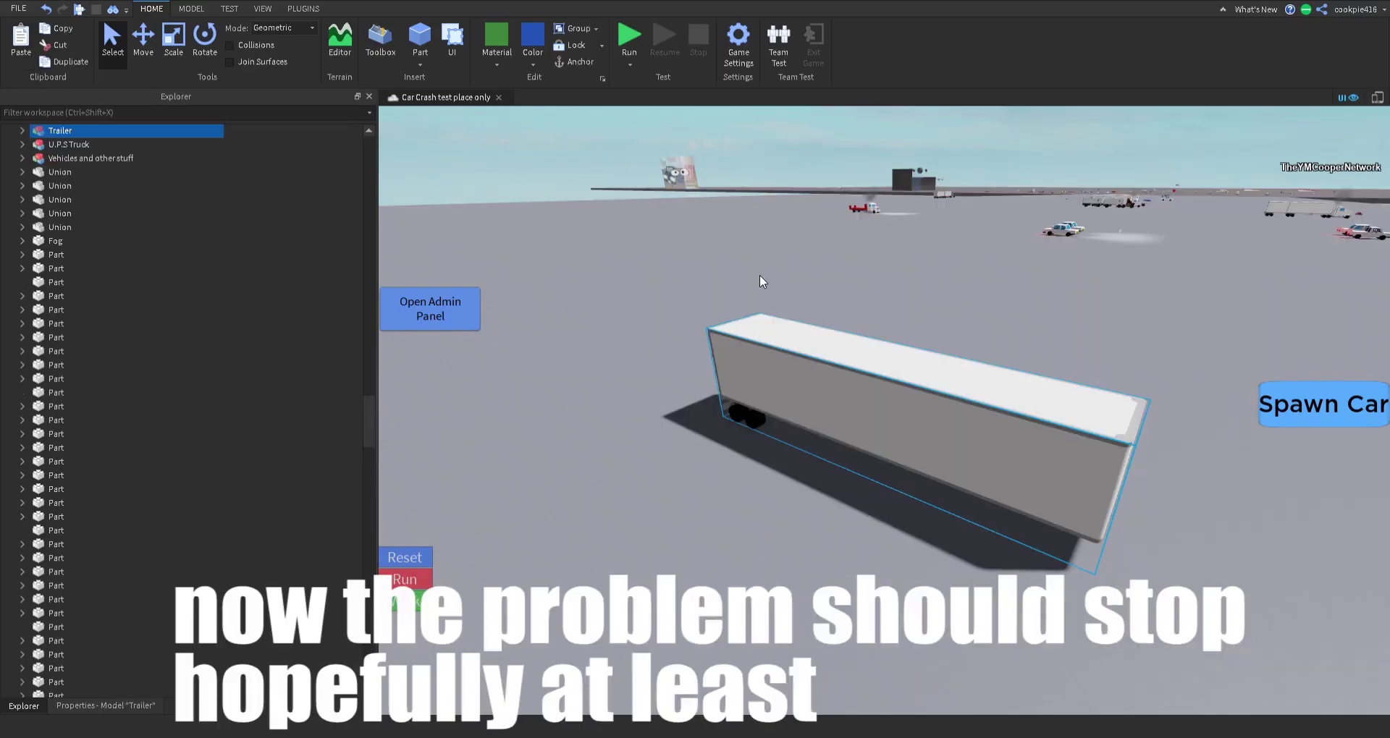
pyautogui.click(798, 281)
pyautogui.moveTo(749, 271); pyautogui.dragTo(921, 352, button='right')
# Step: Pull two individual parts out of the pasted trailer and undo the changes
pyautogui.keyDown('alt'); pyautogui.moveTo(1014, 347); pyautogui.dragTo(655, 342); pyautogui.keyUp('alt')
pyautogui.keyDown('alt'); pyautogui.moveTo(941, 449); pyautogui.dragTo(979, 252); pyautogui.keyUp('alt')
pyautogui.hotkey('ctrl', 'z')
pyautogui.hotkey('ctrl', 'z')
pyautogui.hotkey('ctrl', 'z')
pyautogui.hotkey('ctrl', 'z')
pyautogui.hotkey('ctrl', 'z')
pyautogui.hotkey('ctrl', 'z')
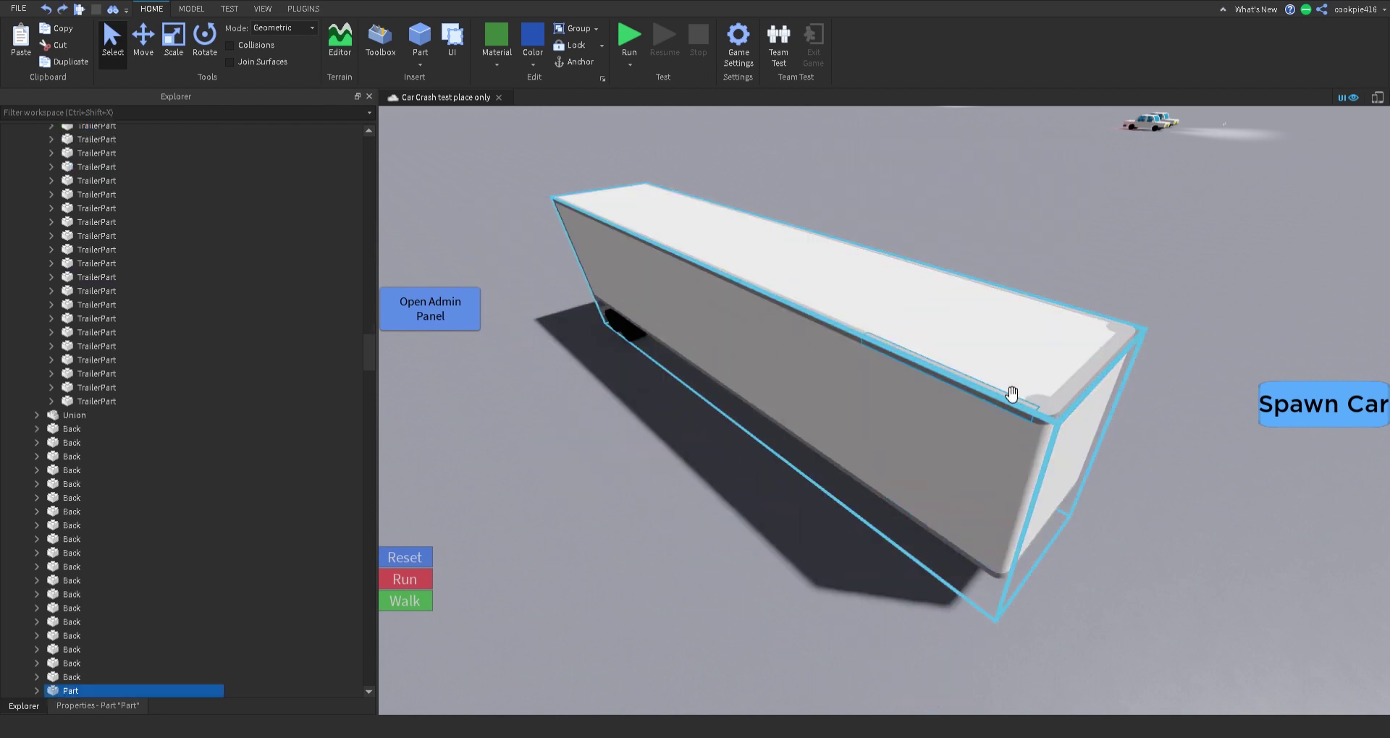
# Step: Redo two of the undone trailer changes and undo them again
pyautogui.click(62, 9)
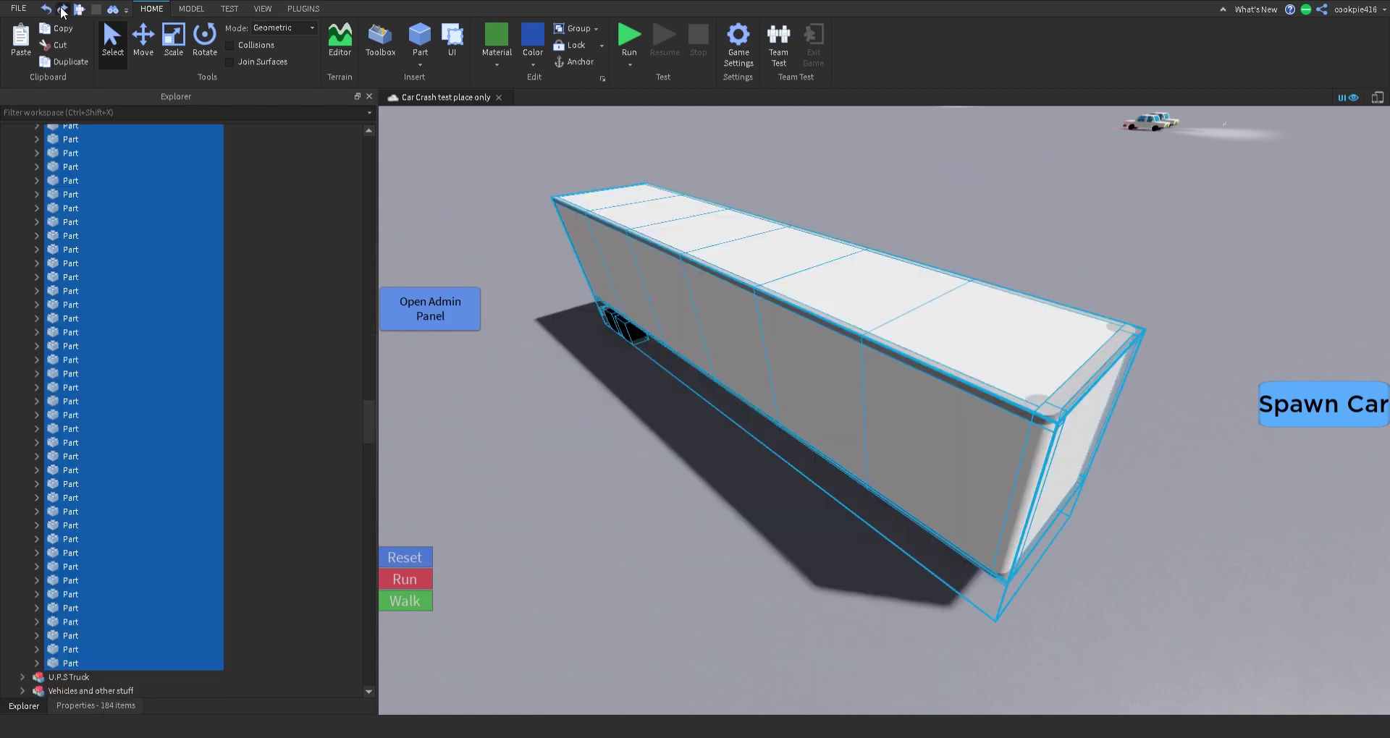
pyautogui.click(62, 10)
pyautogui.click(49, 13)
pyautogui.click(49, 13)
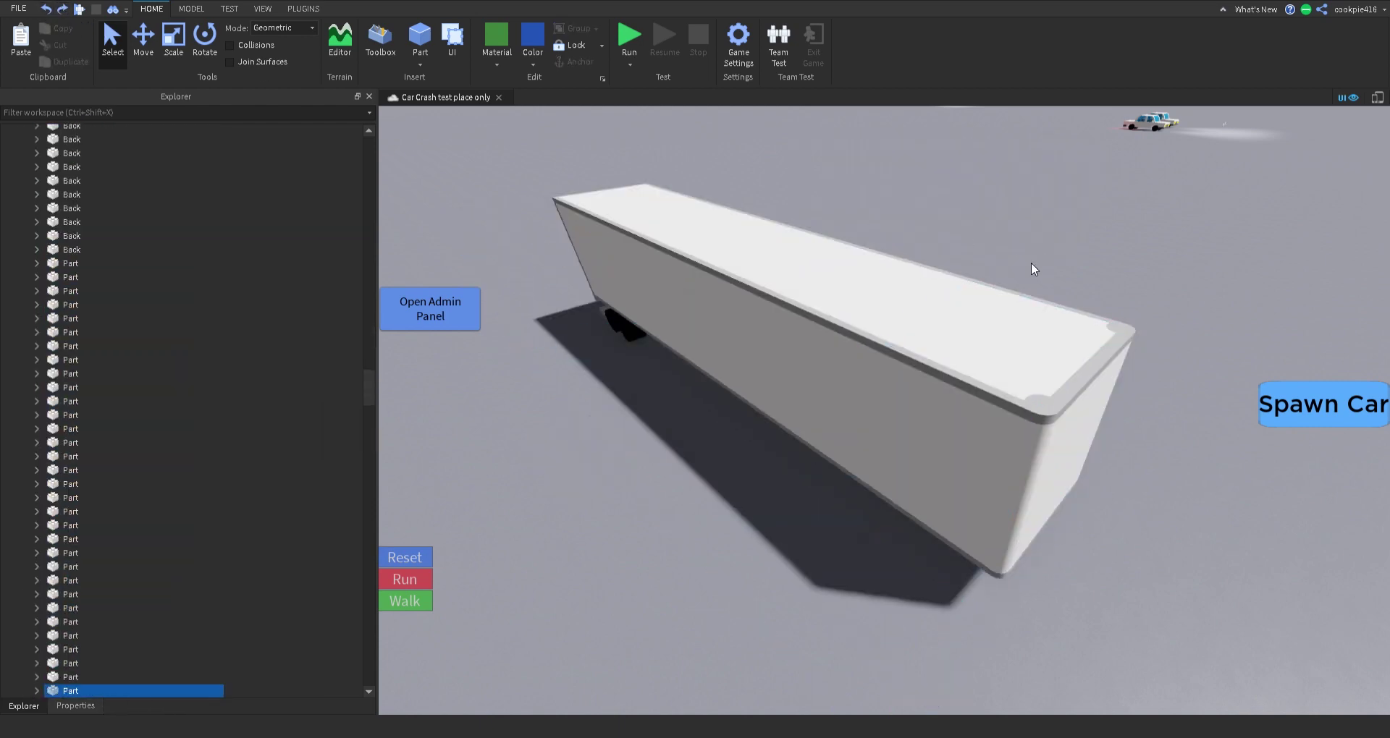
# Step: Move a roof part off the trailer, undo and redo the change, and select the whole Trailer model
pyautogui.keyDown('alt'); pyautogui.moveTo(1015, 362); pyautogui.dragTo(824, 309); pyautogui.keyUp('alt')
pyautogui.hotkey('ctrl', 'z')
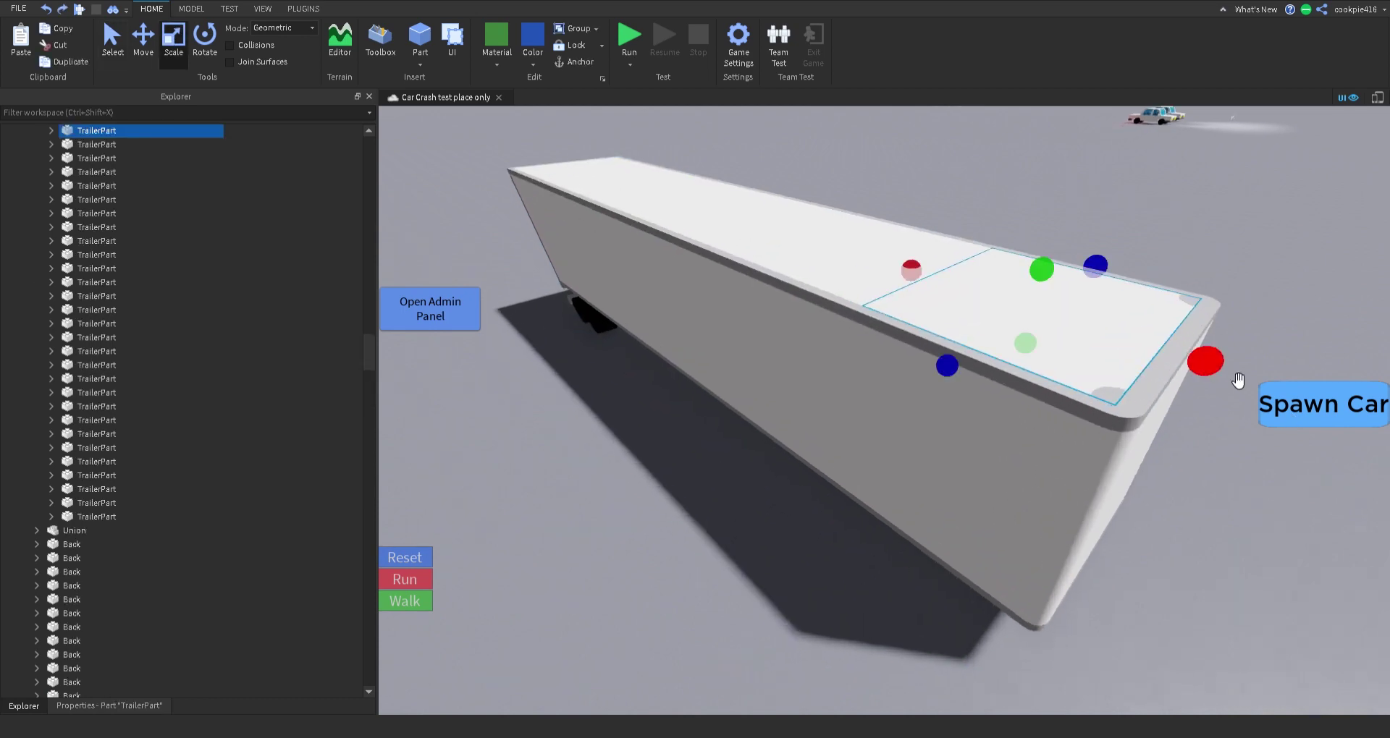
pyautogui.hotkey('ctrl', 'y')
pyautogui.scroll(-5, 1080, 558)
pyautogui.click(844, 258)
pyautogui.scroll(-5, 611, 211)
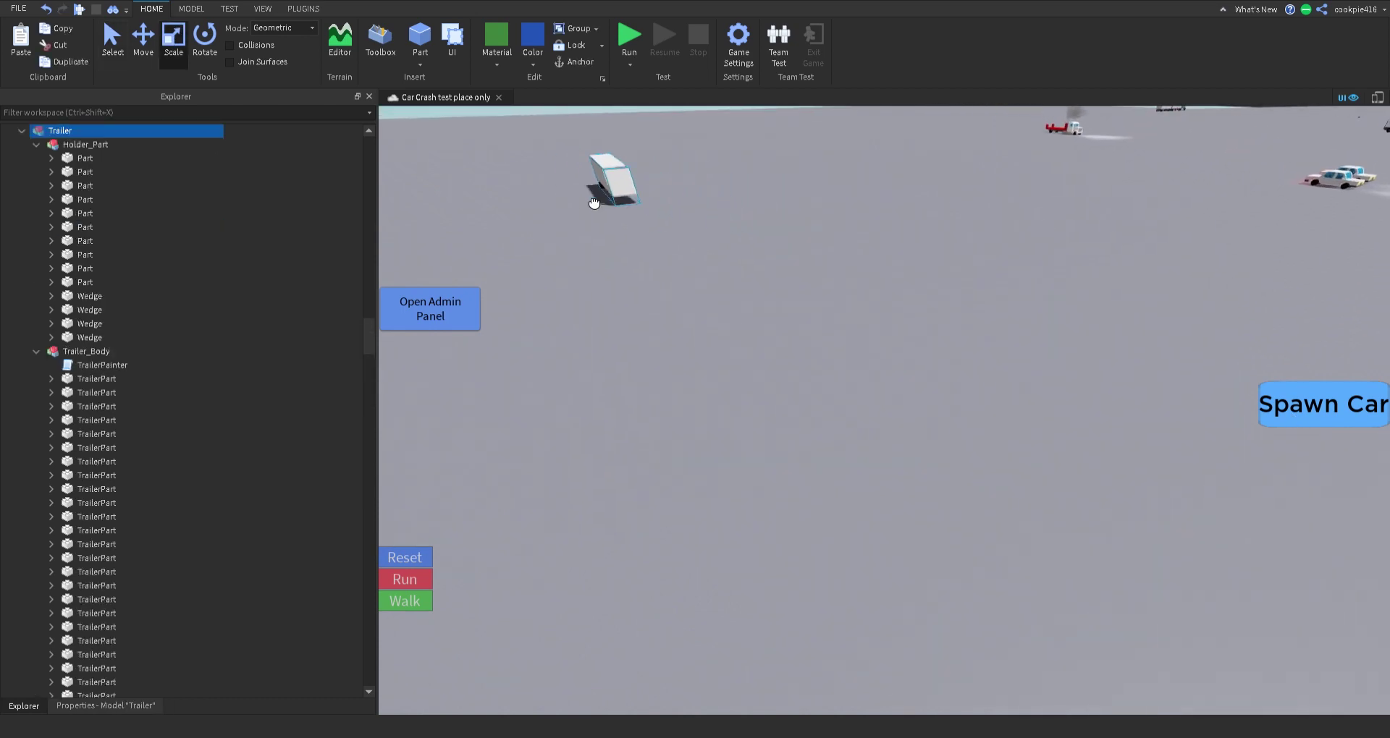
# Step: Select one TrailerPart in the trailer's side wall and make it narrower with the Scale tool
pyautogui.press('f')
pyautogui.moveTo(828, 273); pyautogui.dragTo(832, 243, button='right')
pyautogui.keyDown('alt'); pyautogui.click(1004, 467); pyautogui.keyUp('alt')
pyautogui.moveTo(1017, 470); pyautogui.dragTo(1008, 443, button='right')
pyautogui.scroll(2, 1008, 443)
pyautogui.moveTo(992, 450); pyautogui.dragTo(906, 450)
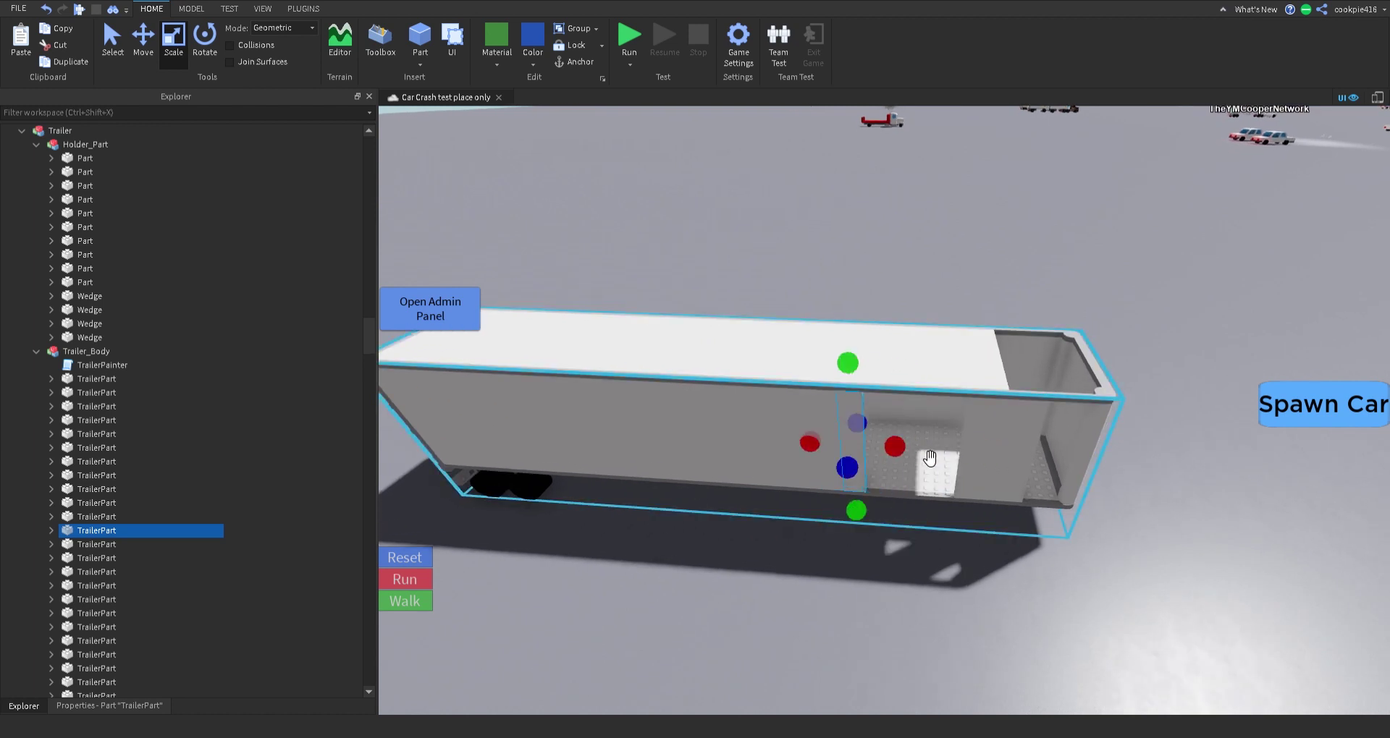
# Step: Resize another TrailerPart beside the opening in the trailer's side wall with the Scale tool
pyautogui.scroll(2, 935, 485)
pyautogui.keyDown('alt'); pyautogui.click(940, 518); pyautogui.keyUp('alt')
pyautogui.click(997, 484)
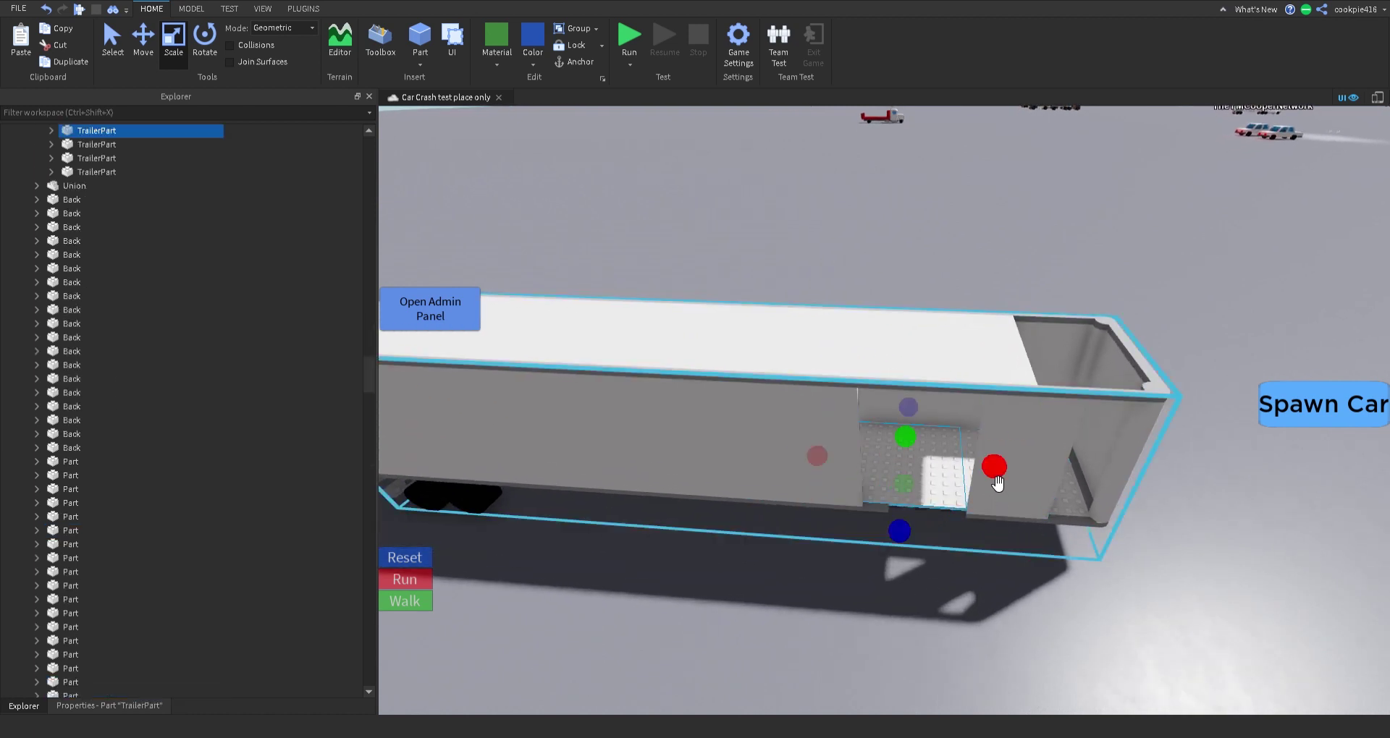
pyautogui.keyDown('alt'); pyautogui.click(1007, 498); pyautogui.keyUp('alt')
# Step: Undo the last five changes to the trailer
pyautogui.hotkey('ctrl', 'z')
pyautogui.hotkey('ctrl', 'z')
pyautogui.hotkey('ctrl', 'z')
pyautogui.hotkey('ctrl', 'z')
pyautogui.hotkey('ctrl', 'z')
pyautogui.moveTo(977, 336); pyautogui.dragTo(974, 326, button='right')
pyautogui.press('f')
pyautogui.scroll(-4, 974, 326)
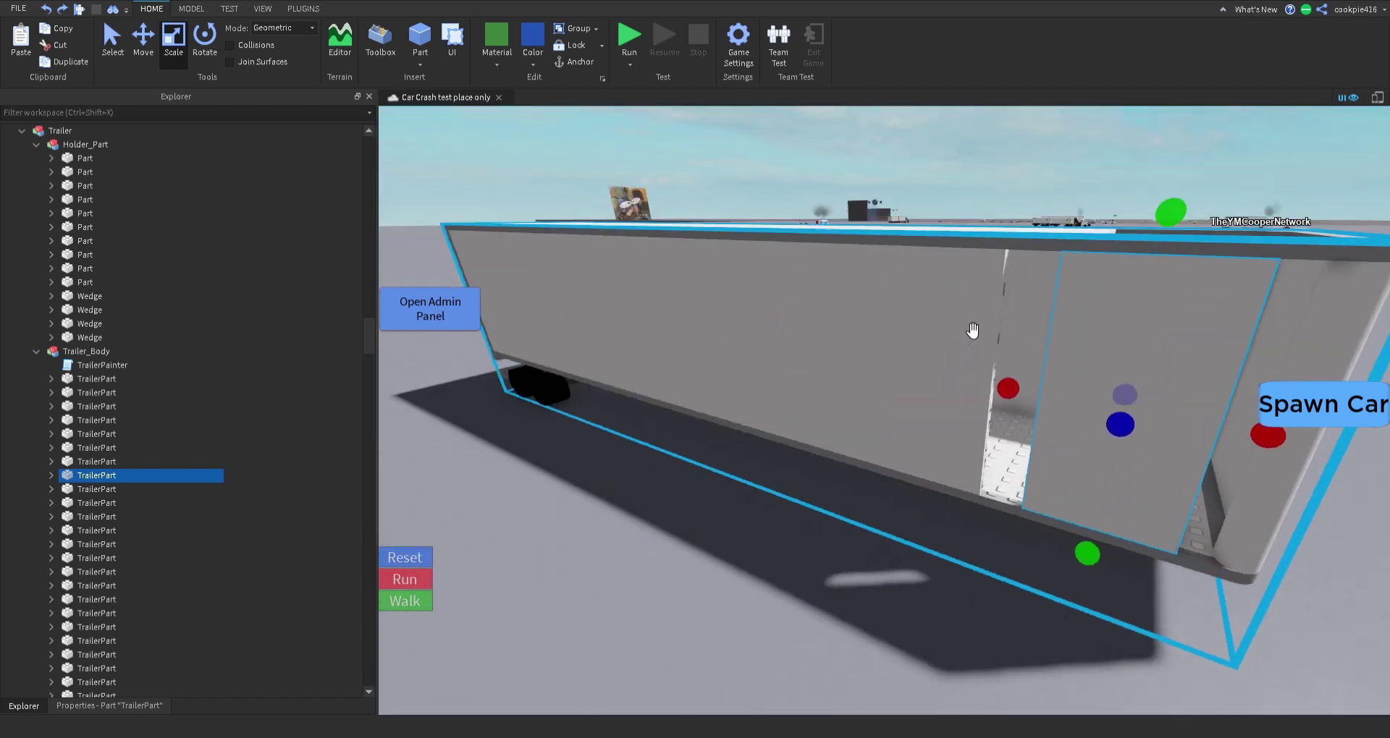
# Step: Redo two of the undone side-wall changes, select the trailer and undo once
pyautogui.click(64, 13)
pyautogui.click(64, 13)
pyautogui.press('f')
pyautogui.moveTo(1043, 363); pyautogui.dragTo(1030, 335, button='right')
pyautogui.scroll(4, 1043, 362)
pyautogui.click(1043, 363)
pyautogui.scroll(2, 987, 349)
pyautogui.scroll(-3, 1030, 335)
pyautogui.click(46, 13)
pyautogui.press('f')
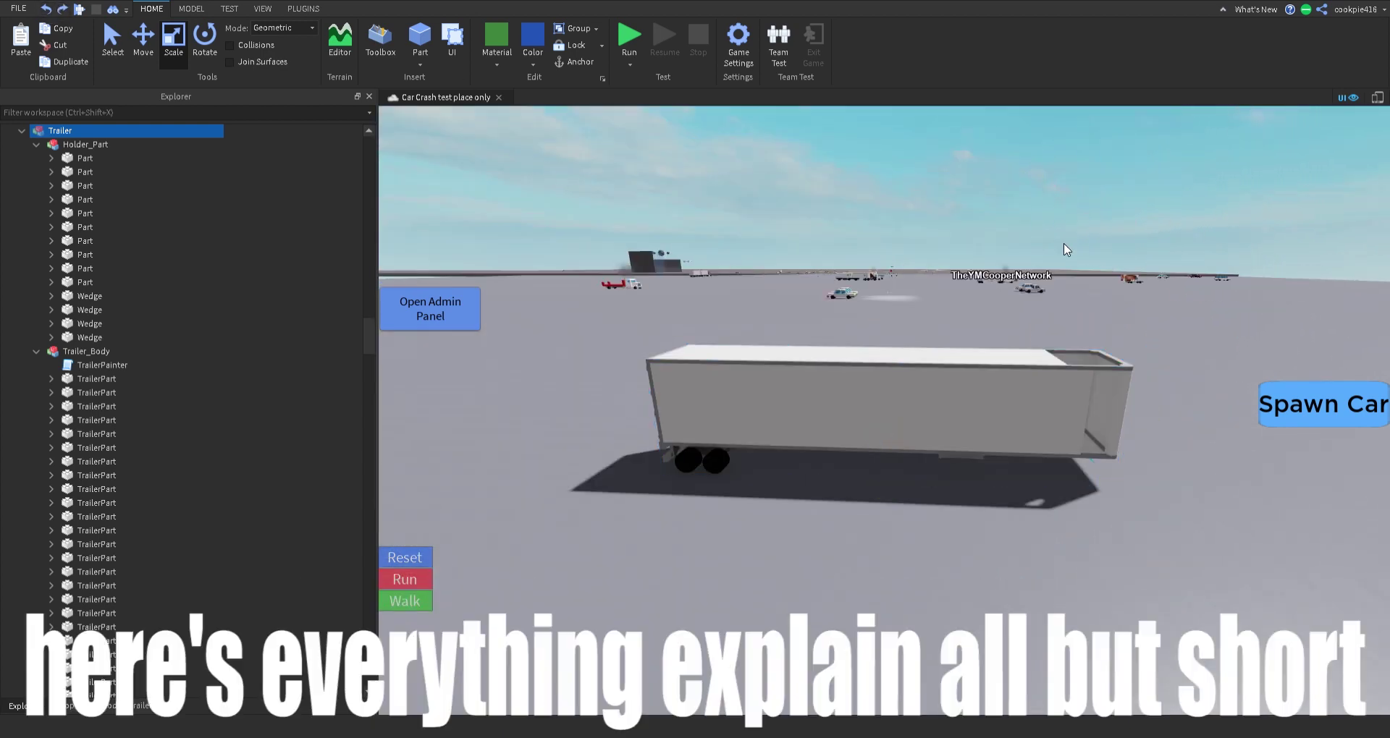
# Step: Select the whole Trailer model and cut it from the place
pyautogui.scroll(5, 1047, 263)
pyautogui.click(1047, 262)
pyautogui.scroll(6, 1122, 463)
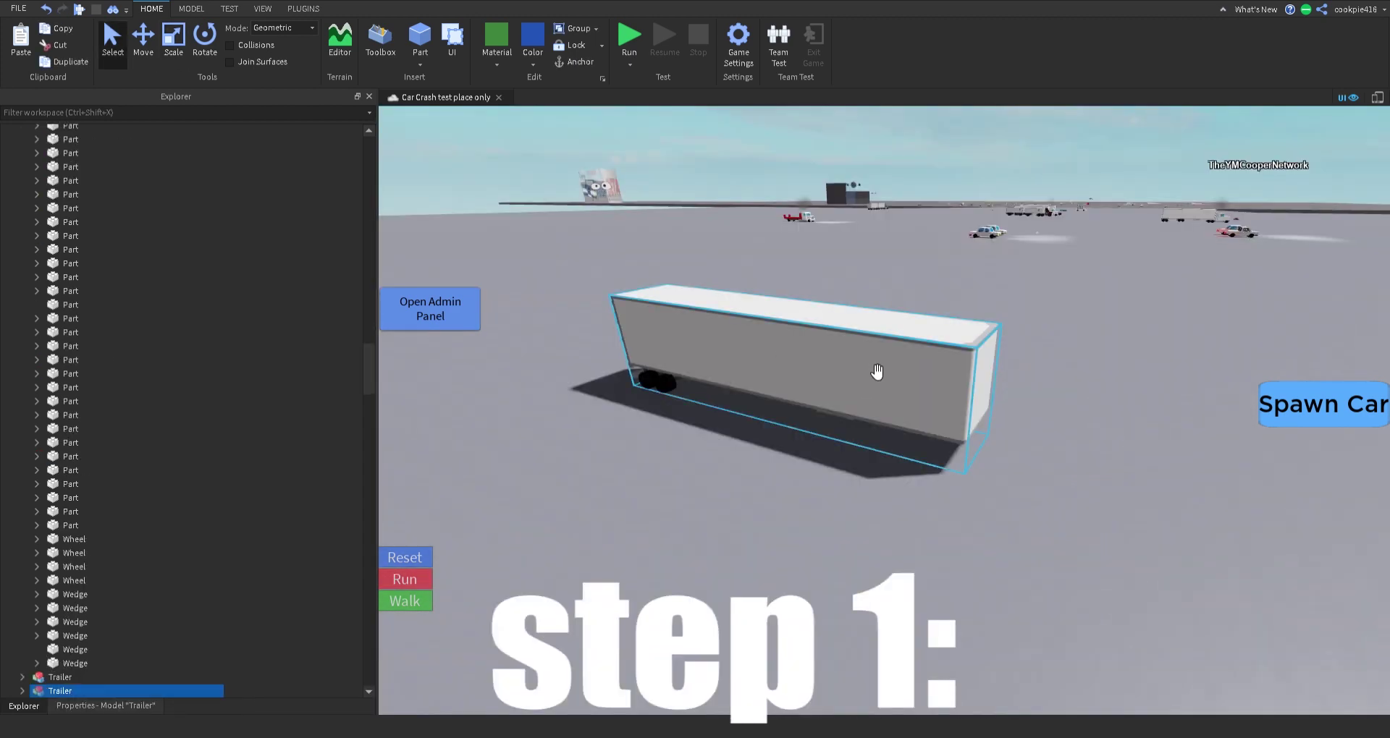
pyautogui.moveTo(875, 373); pyautogui.dragTo(885, 342, button='right')
pyautogui.moveTo(885, 342); pyautogui.dragTo(906, 353)
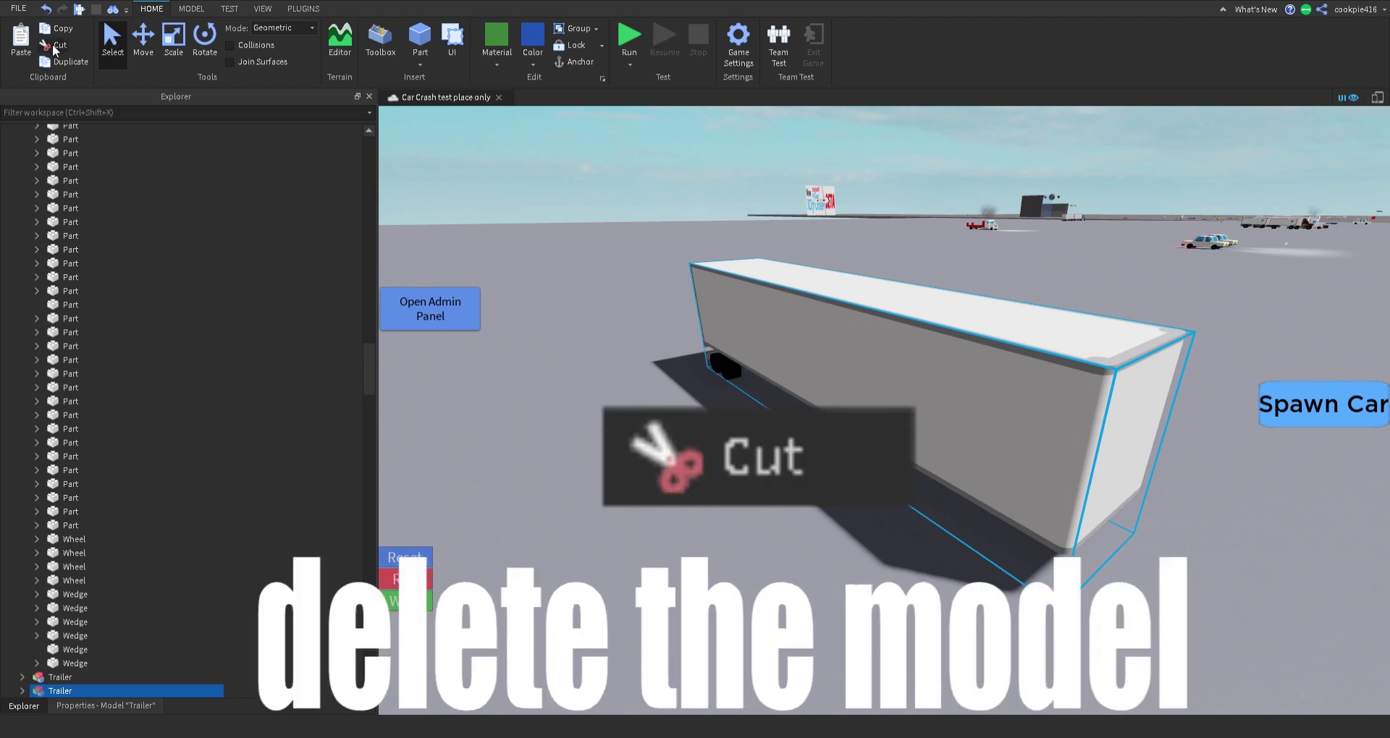
pyautogui.click(54, 45)
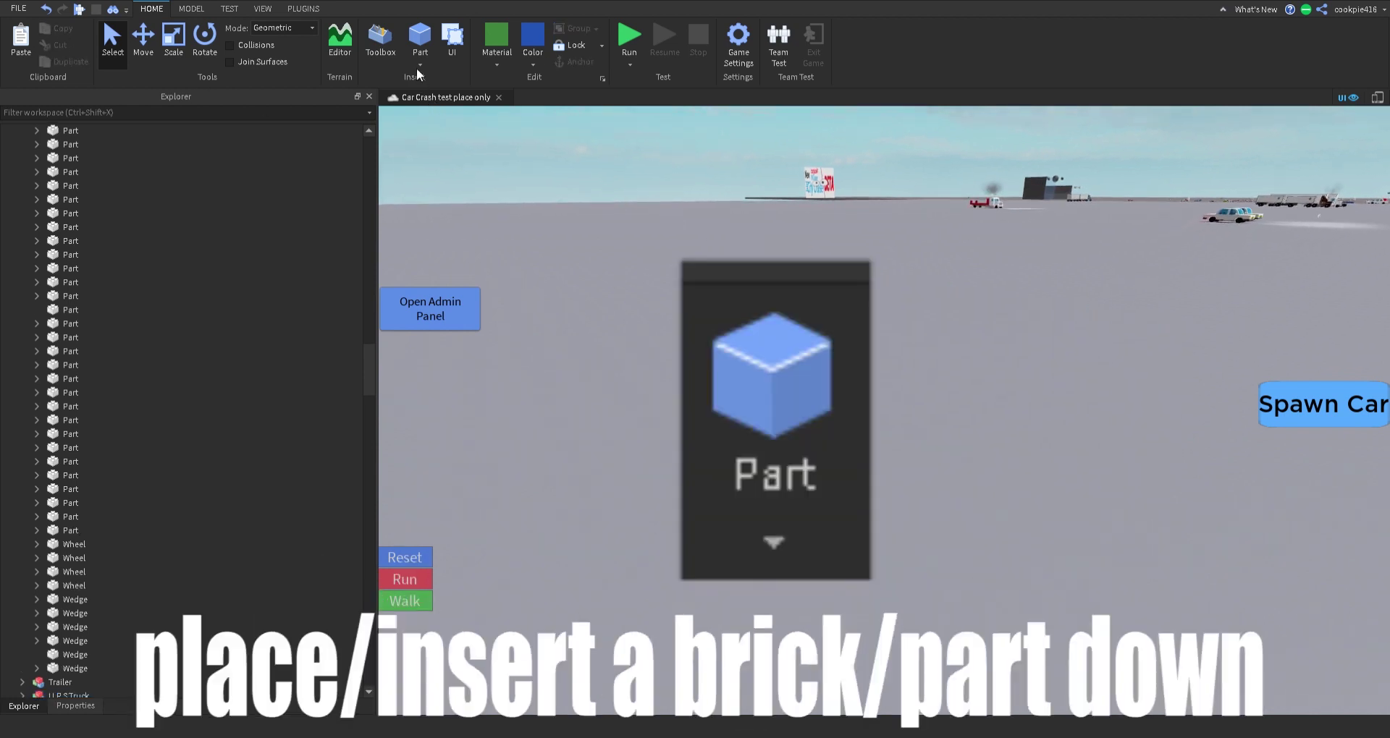
# Step: Insert a new part on the empty ground and cut it
pyautogui.click(422, 40)
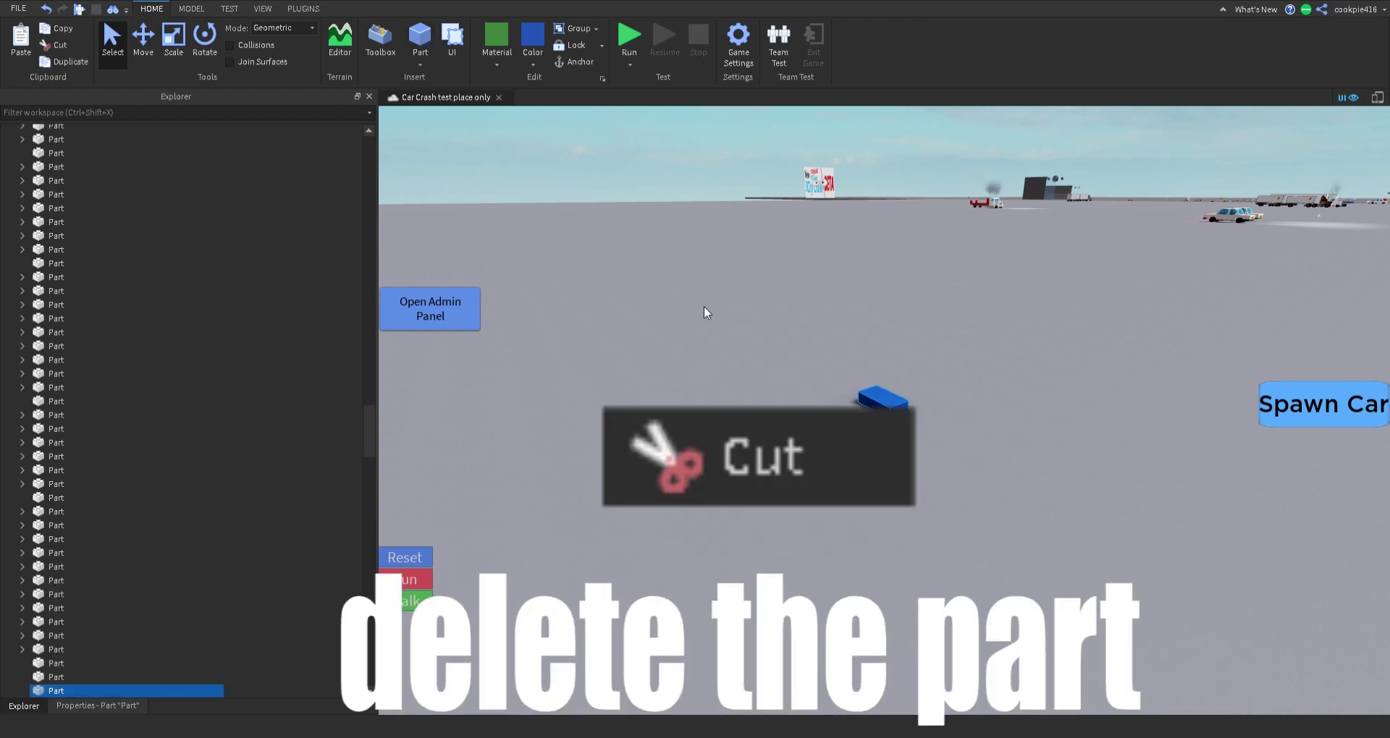
pyautogui.press('a')
pyautogui.hotkey('ctrl', 'x')
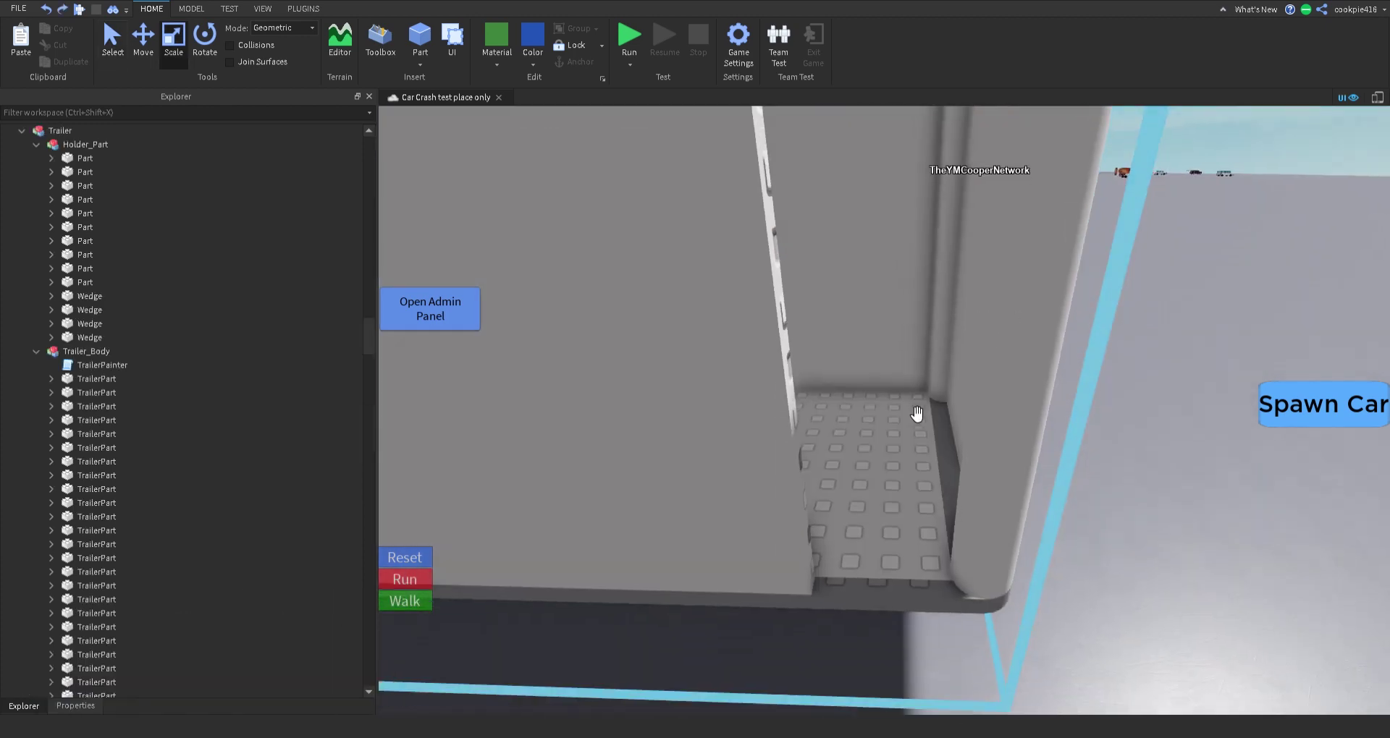
# Step: Switch to the Select tool and paste the copied Trailer model without inserting a part first
pyautogui.moveTo(916, 414); pyautogui.dragTo(916, 414, button='right')
pyautogui.click(114, 52)
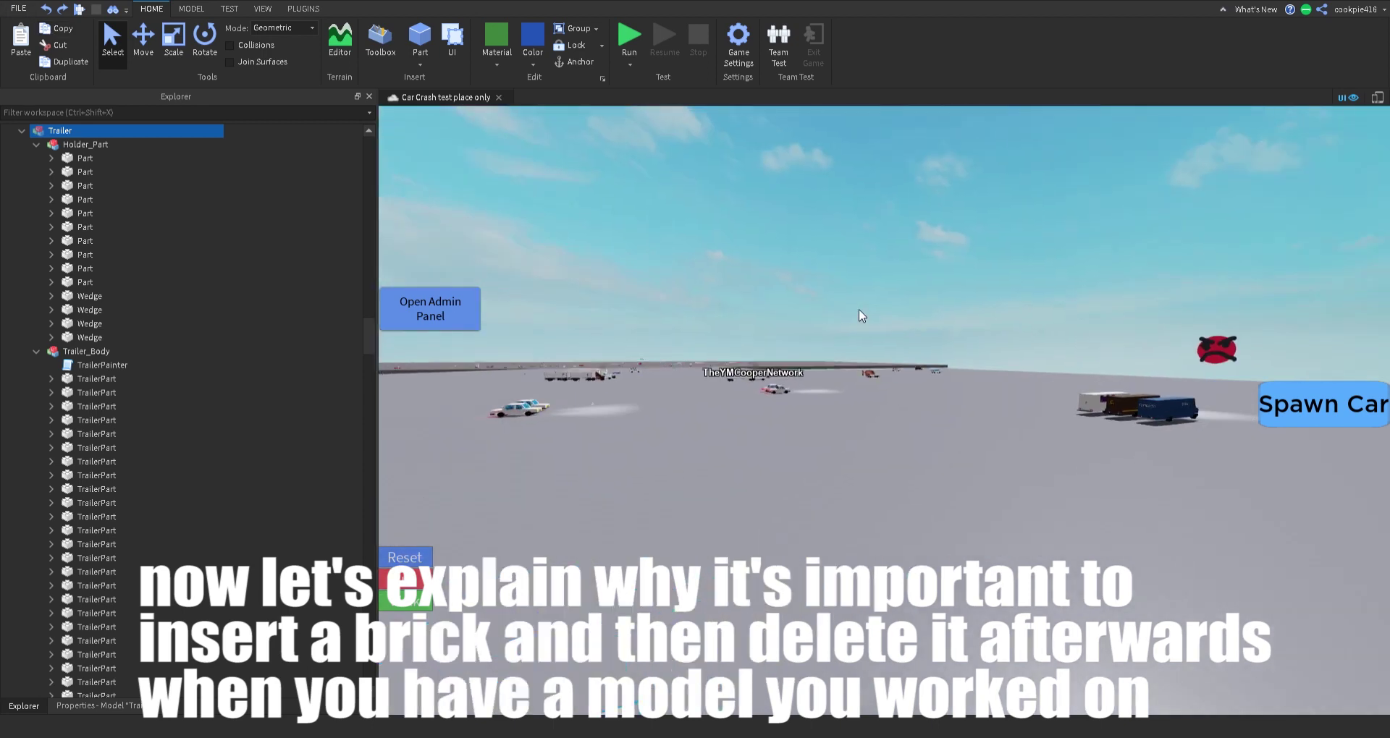
pyautogui.press('w')
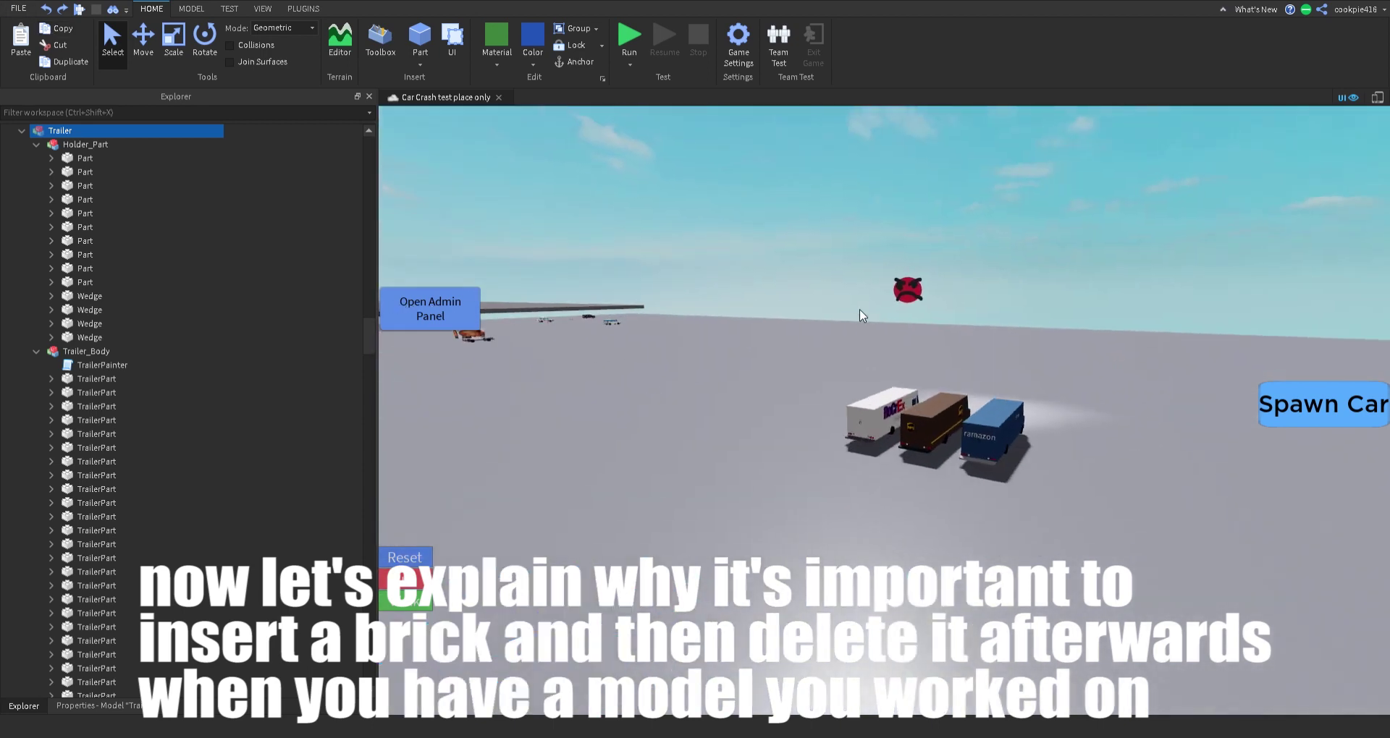
pyautogui.moveTo(860, 311); pyautogui.dragTo(859, 310, button='right')
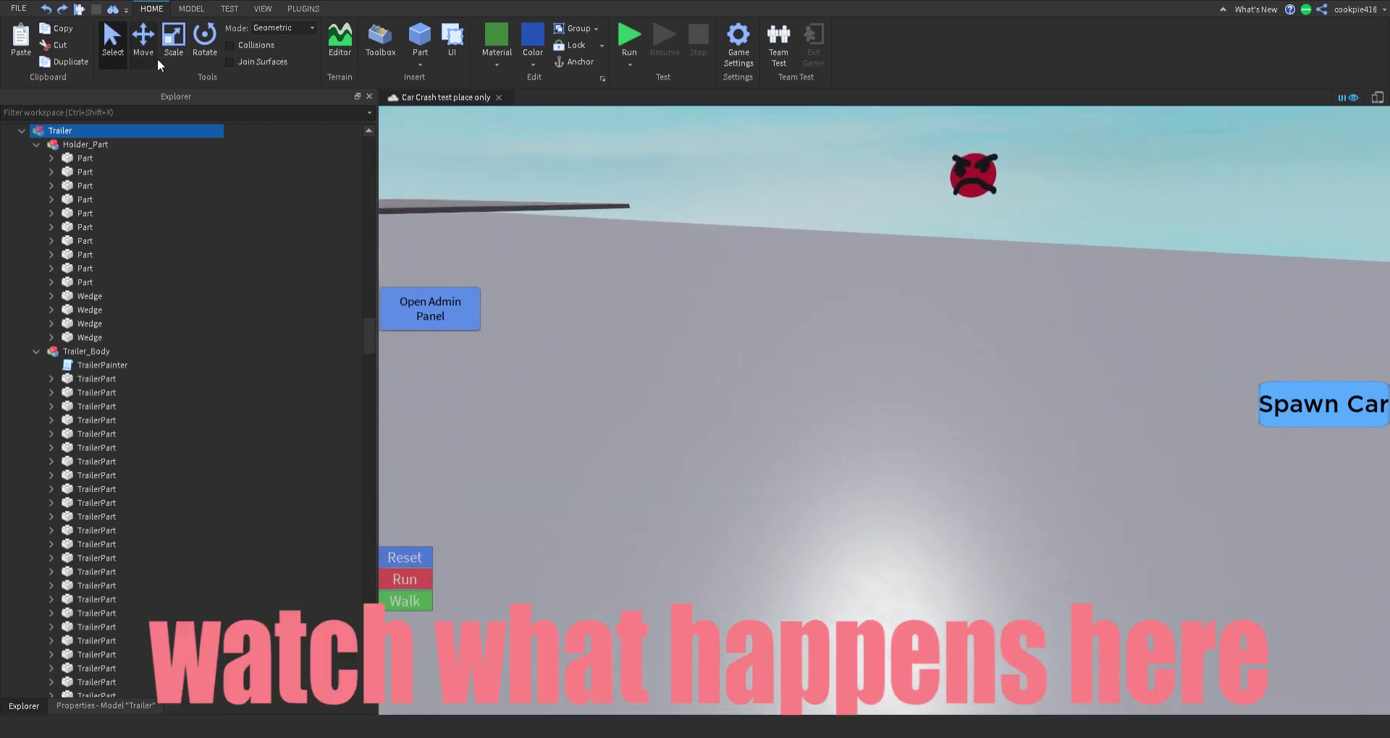
pyautogui.click(29, 50)
pyautogui.press('f')
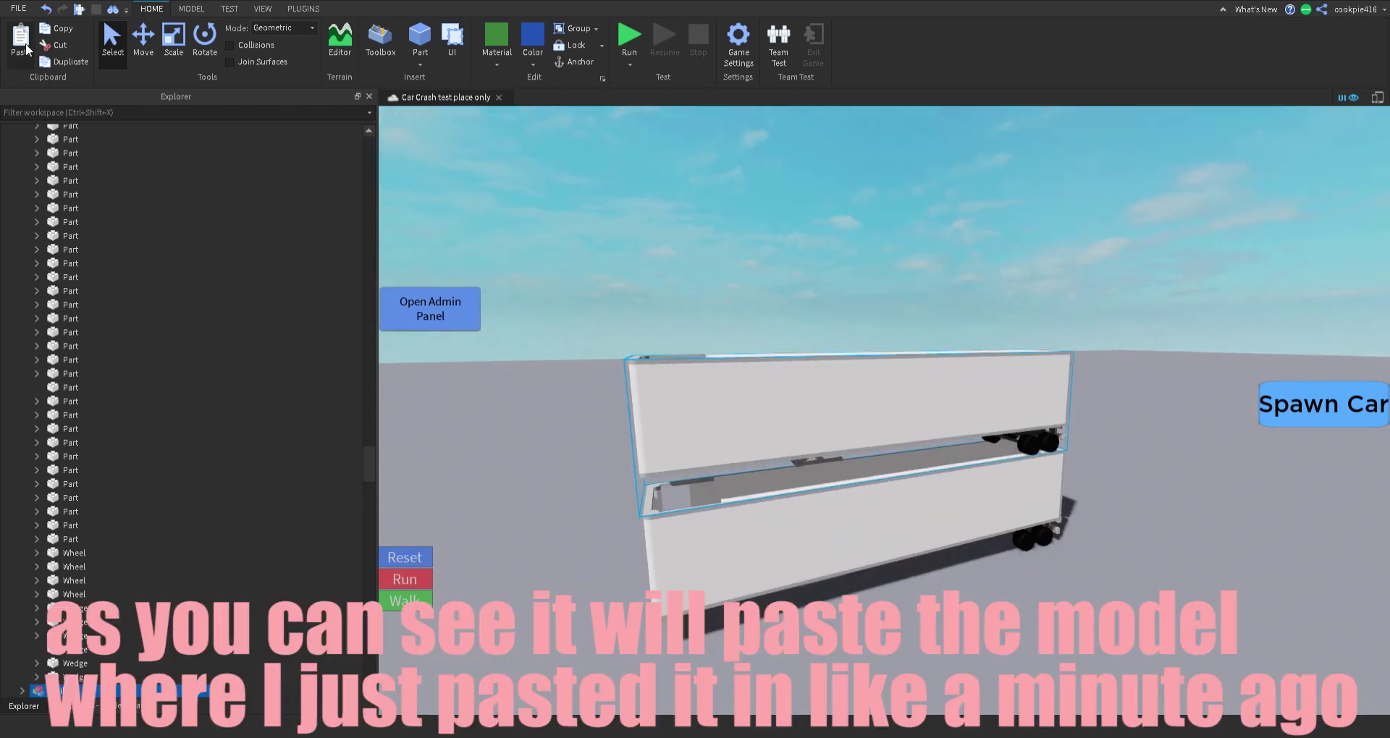
pyautogui.click(27, 48)
# Step: Insert a part on open ground away from the stacked trailers and paste the Trailer model there
pyautogui.moveTo(891, 268); pyautogui.dragTo(891, 268, button='right')
pyautogui.moveTo(654, 293); pyautogui.dragTo(654, 293, button='right')
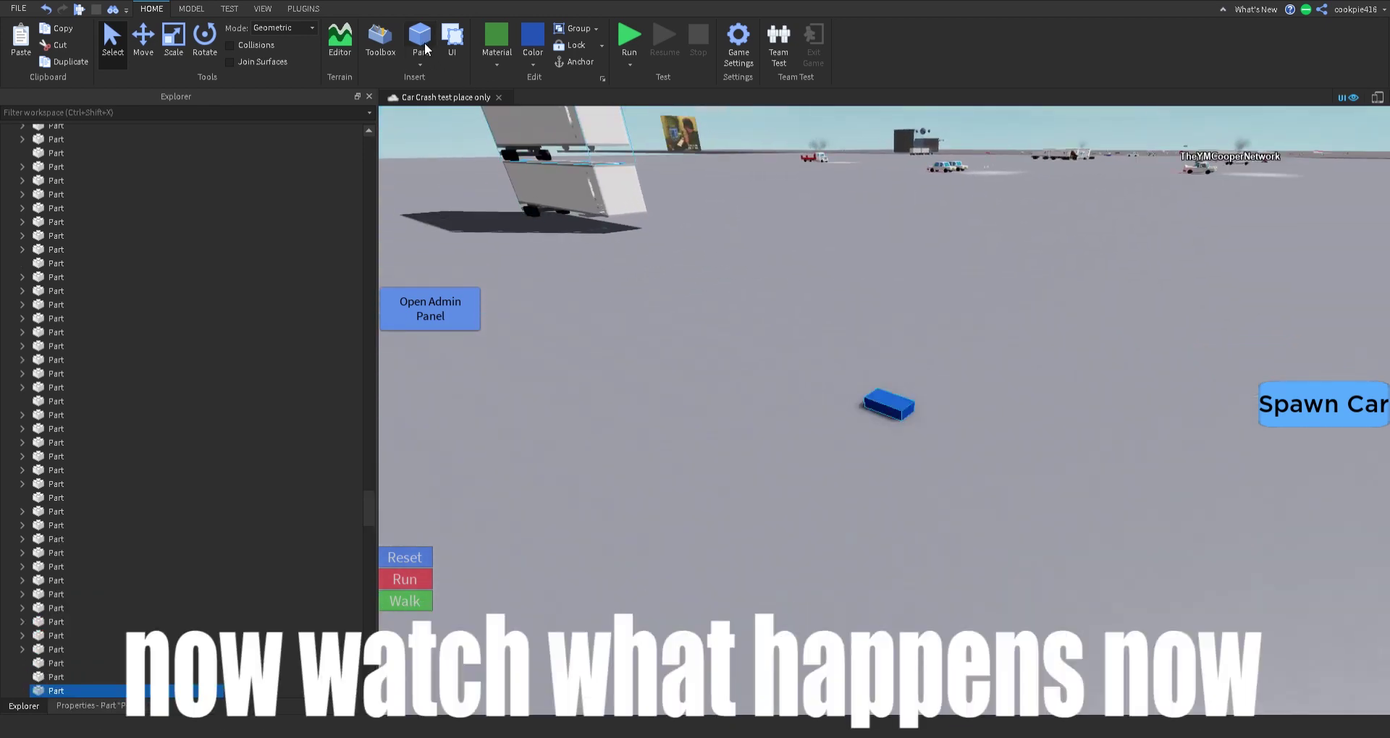
pyautogui.click(14, 50)
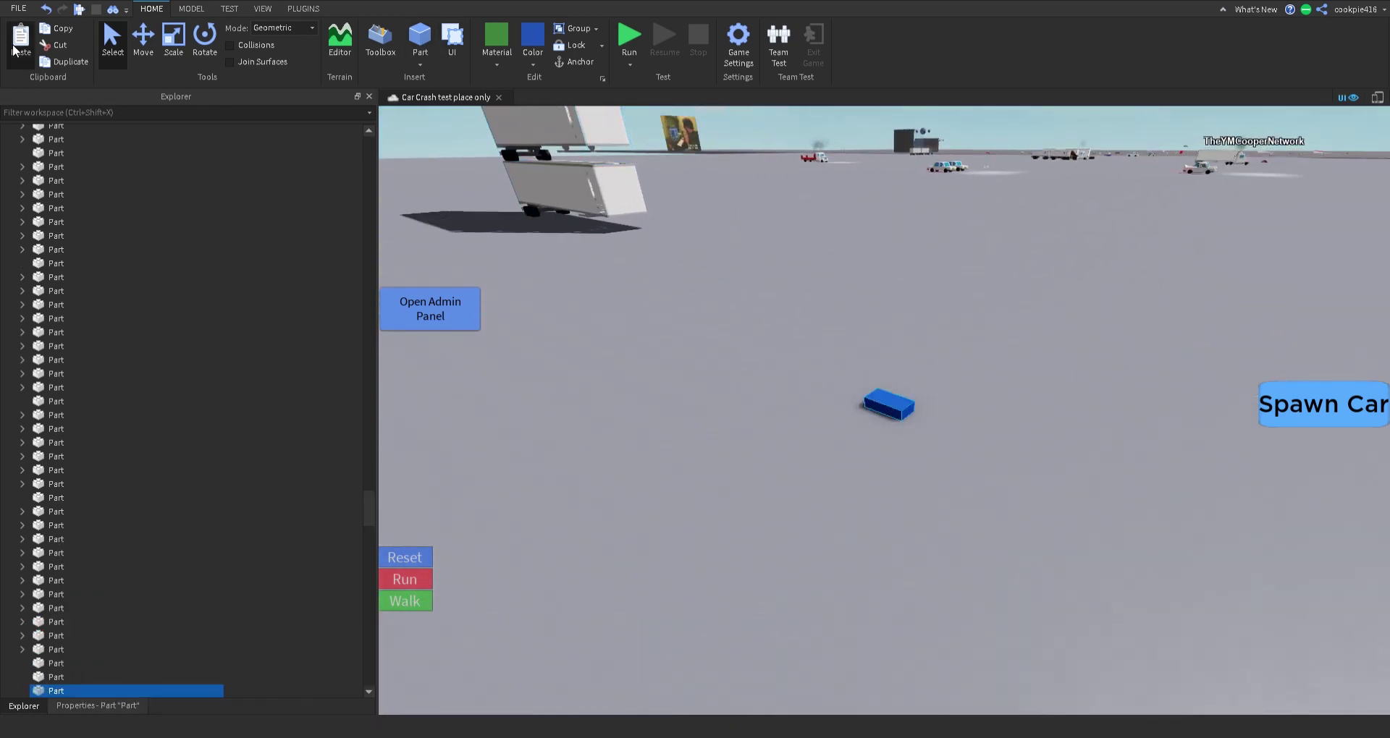
# Step: Insert another part at a different spot on the ground and paste another Trailer copy there
pyautogui.moveTo(746, 390); pyautogui.dragTo(747, 390, button='right')
pyautogui.press('s')
pyautogui.press('w')
pyautogui.scroll(-5, 746, 391)
pyautogui.moveTo(748, 389); pyautogui.dragTo(500, 290, button='middle')
pyautogui.moveTo(742, 312); pyautogui.dragTo(767, 299, button='right')
pyautogui.click(418, 44)
pyautogui.click(20, 41)
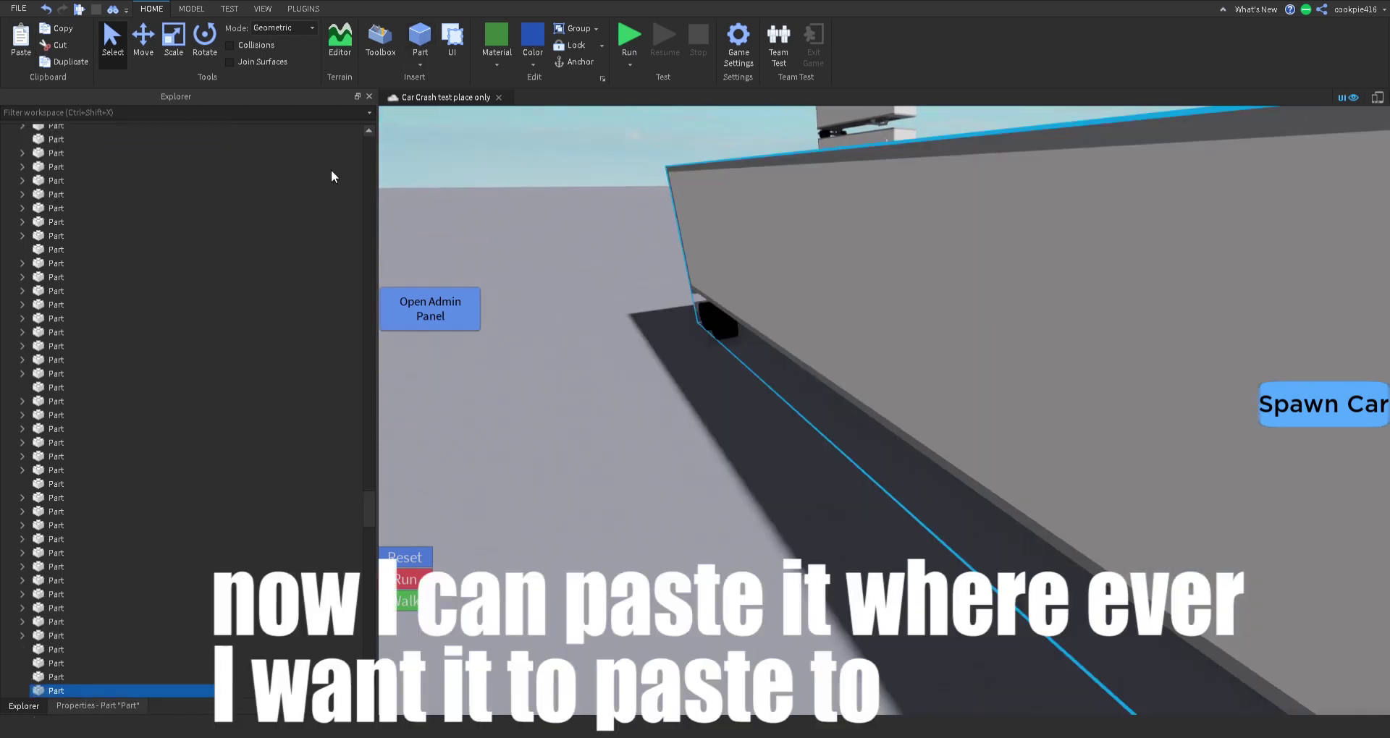
pyautogui.scroll(-4, 810, 291)
pyautogui.moveTo(802, 283); pyautogui.dragTo(802, 283, button='right')
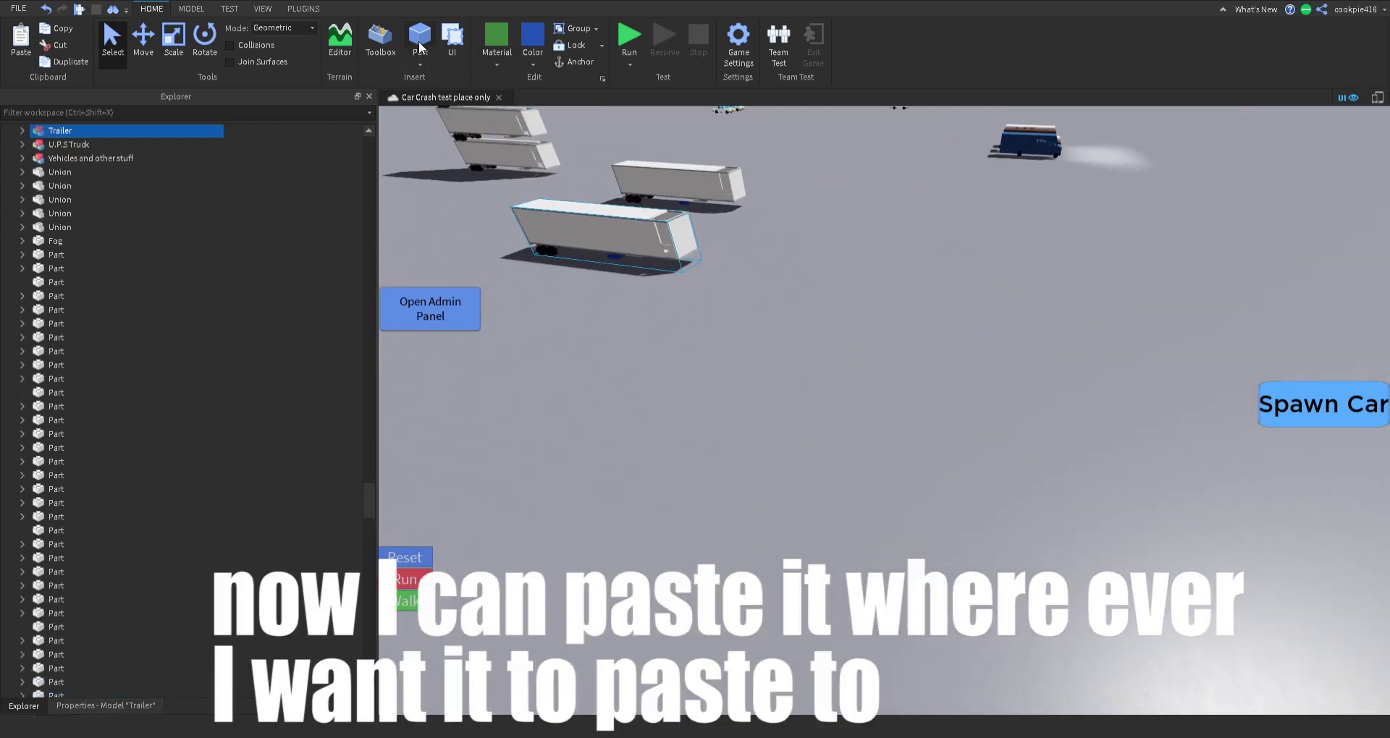